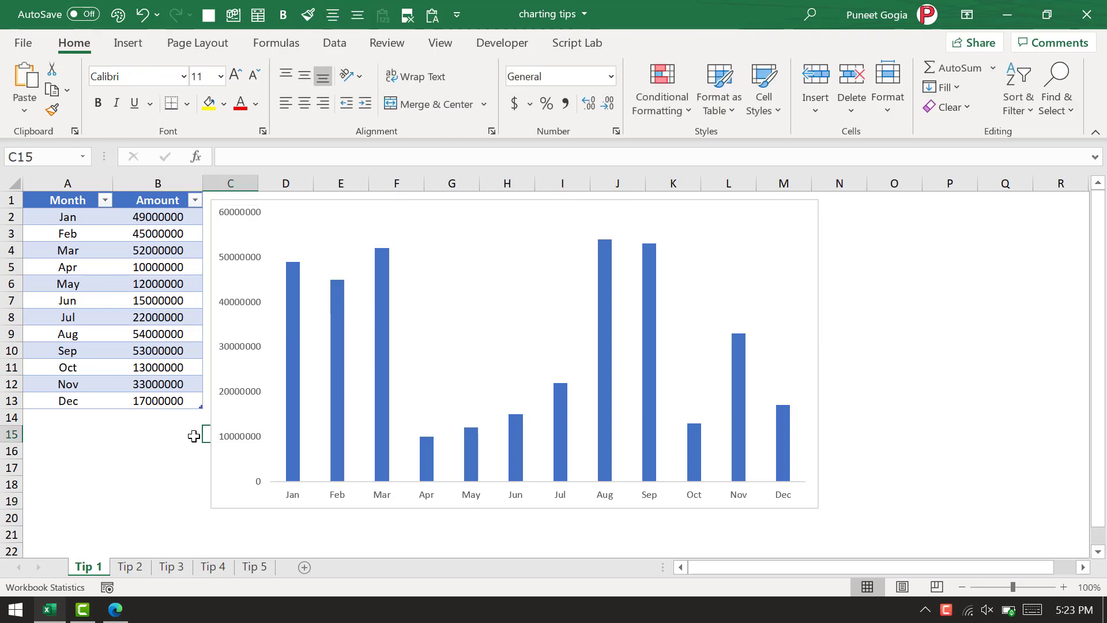
- Set the Tip 1 chart's vertical axis display units to Millions and show the units label
left_click(246, 258)
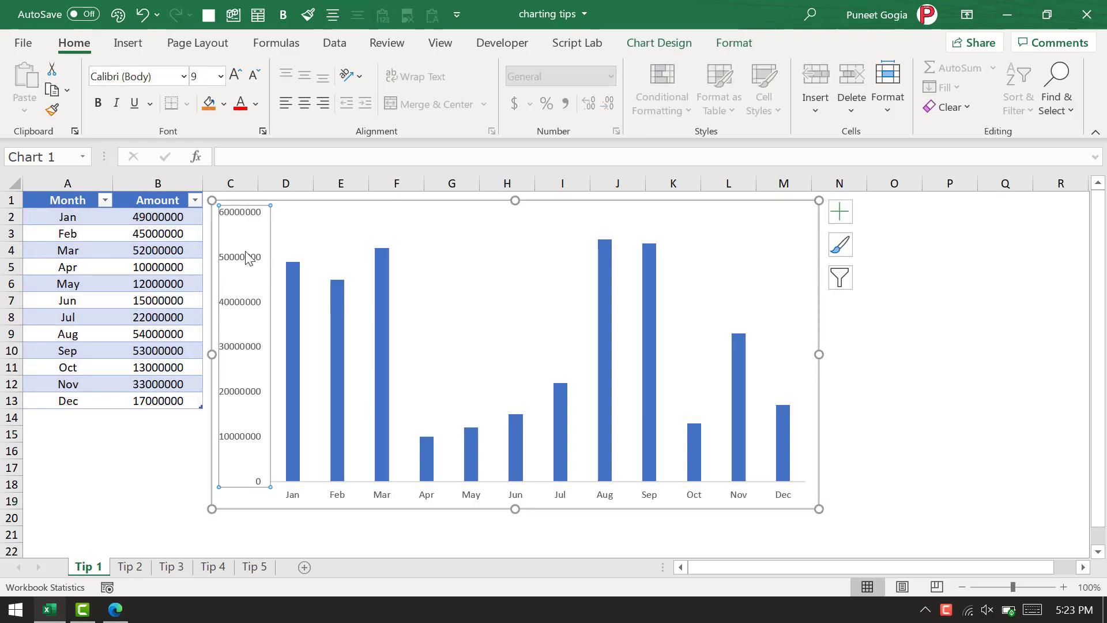
right_click(247, 257)
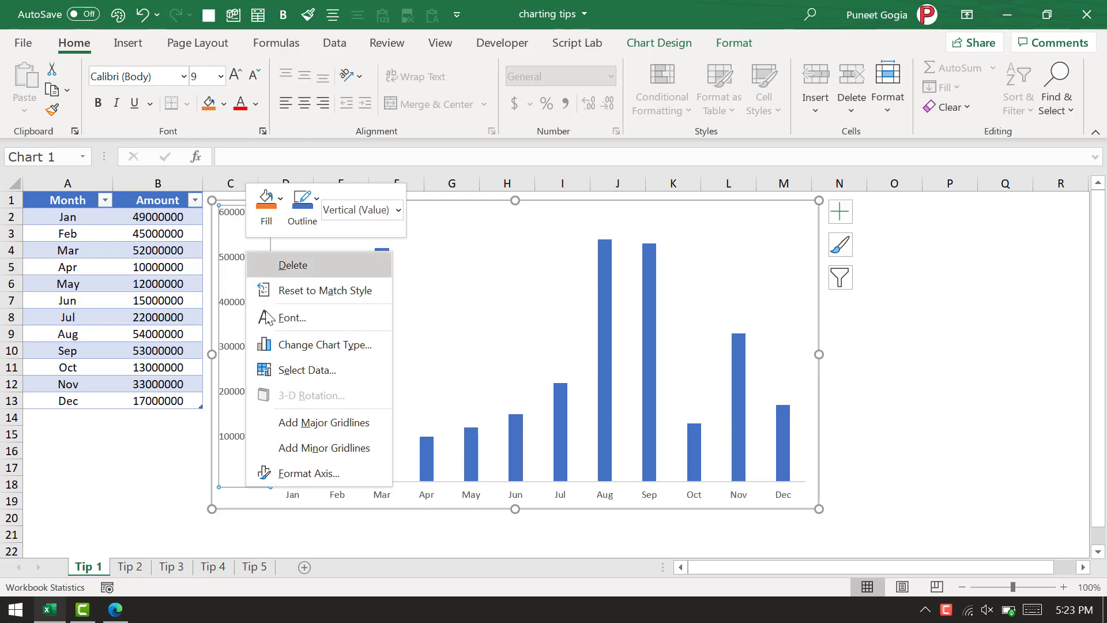
left_click(291, 479)
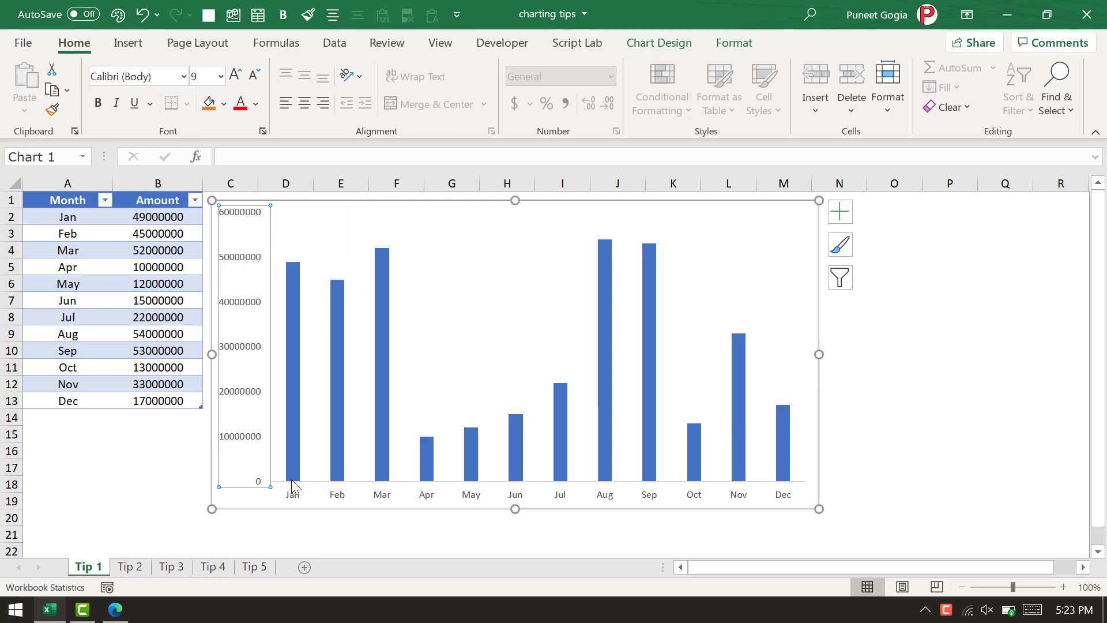
left_click_drag(520, 70, 819, 92)
scroll(911, 329, "down", 3)
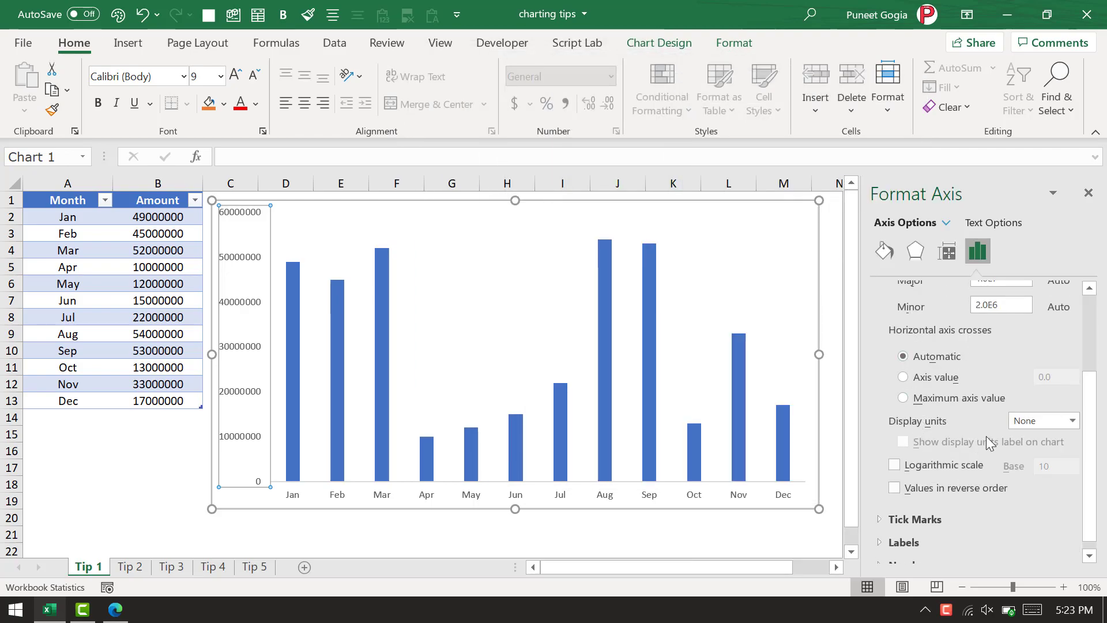
left_click(1072, 424)
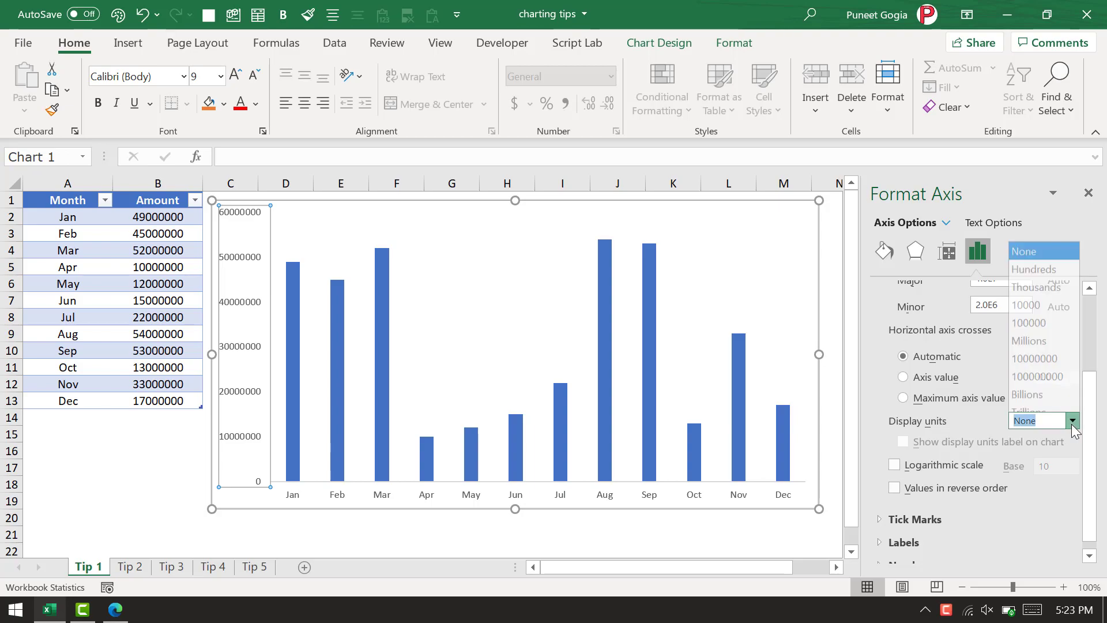
left_click(1051, 336)
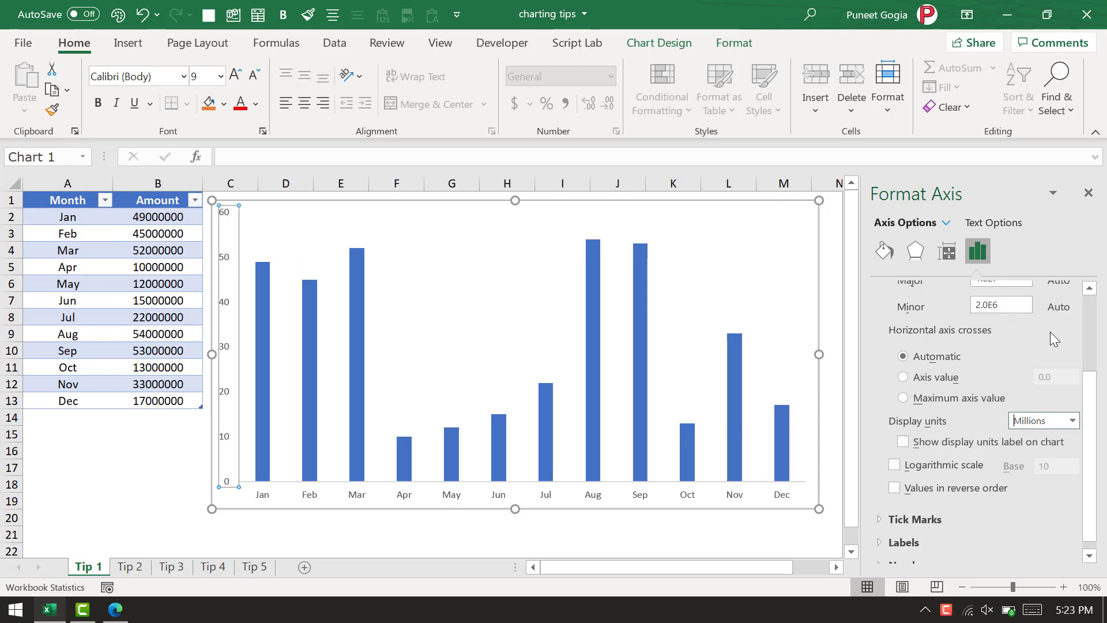
left_click(959, 443)
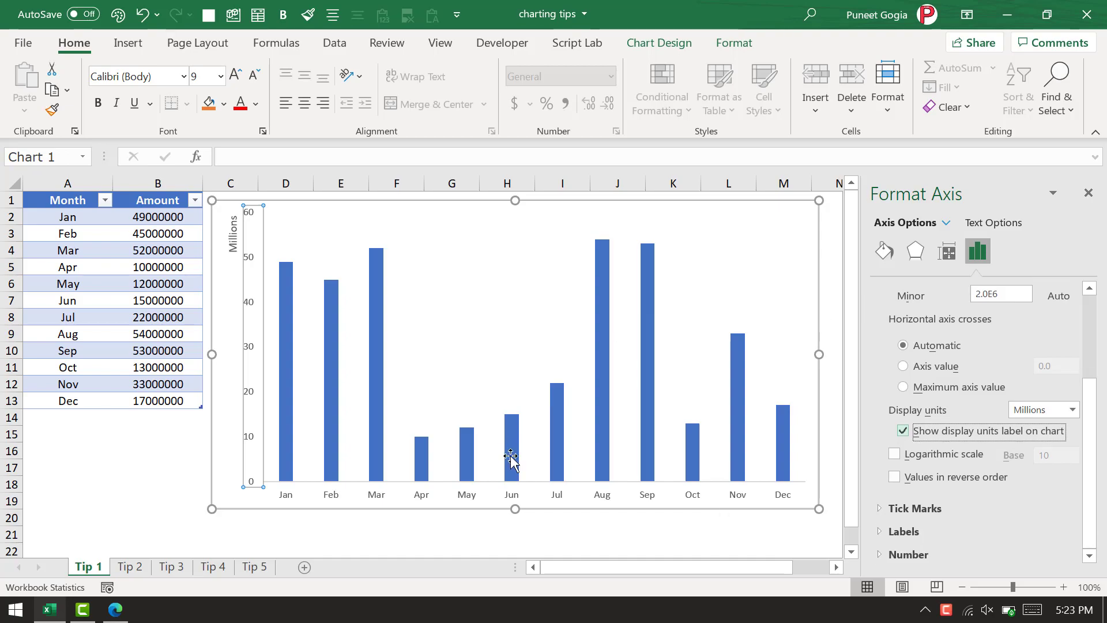
left_click(538, 524)
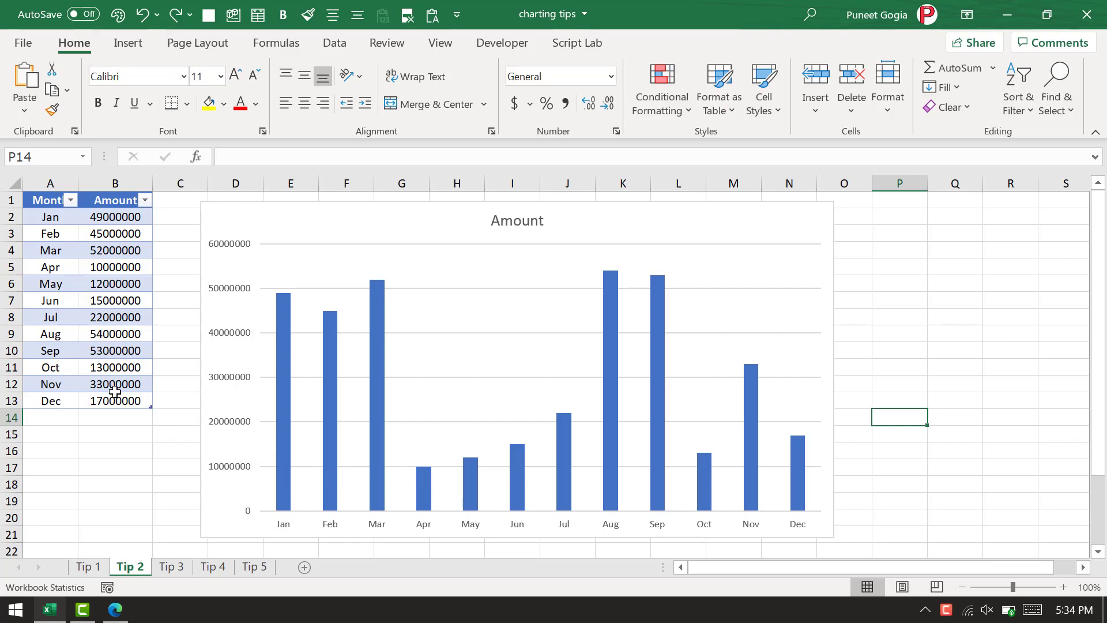
- Hide the Jun, Jul and Aug rows on the Tip 2 sheet
left_click(12, 333)
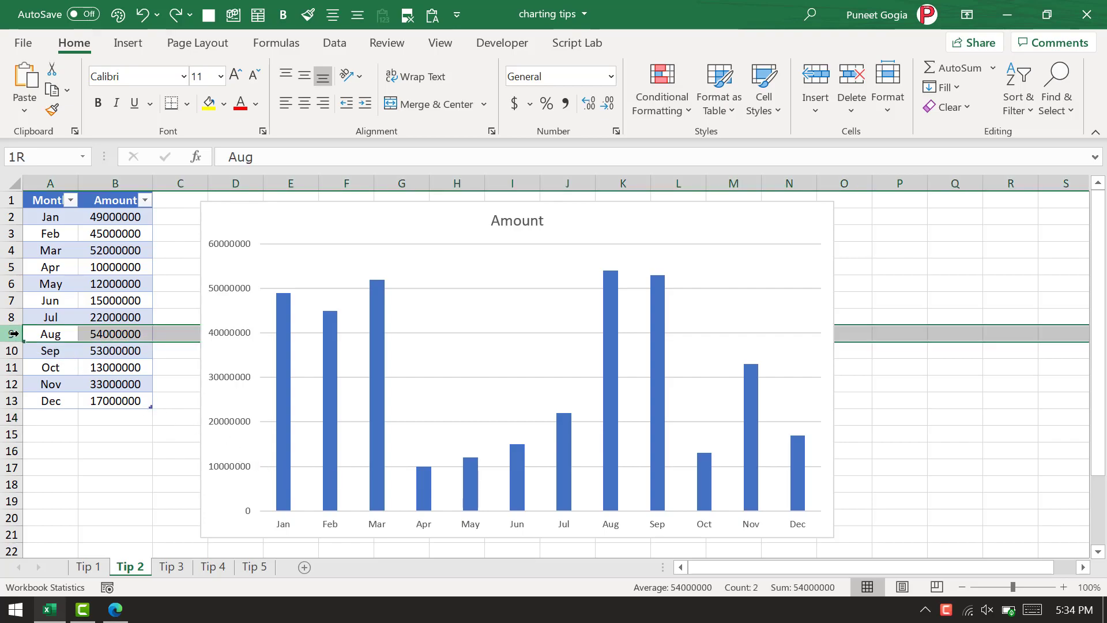
left_click_drag(13, 334, 14, 299)
key("ctrl+9")
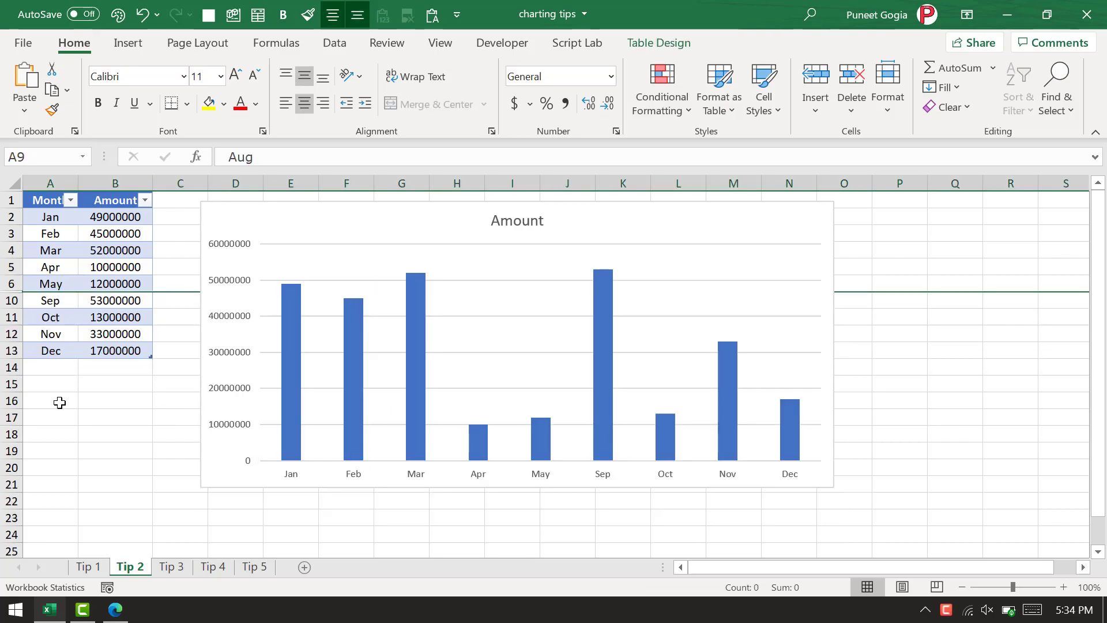
left_click(13, 333)
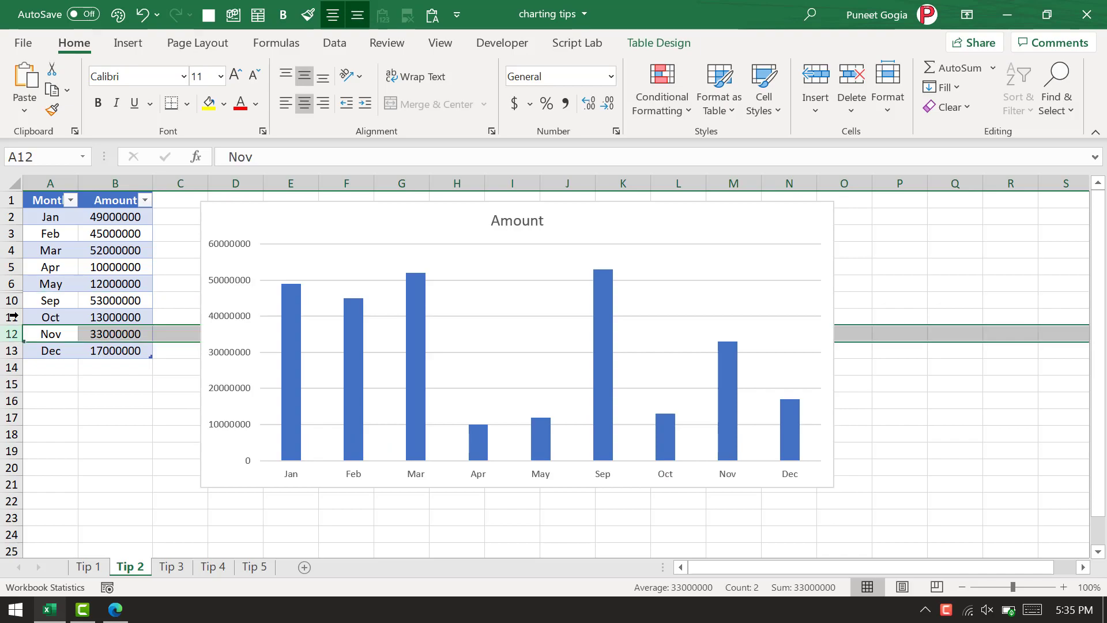
left_click(13, 300)
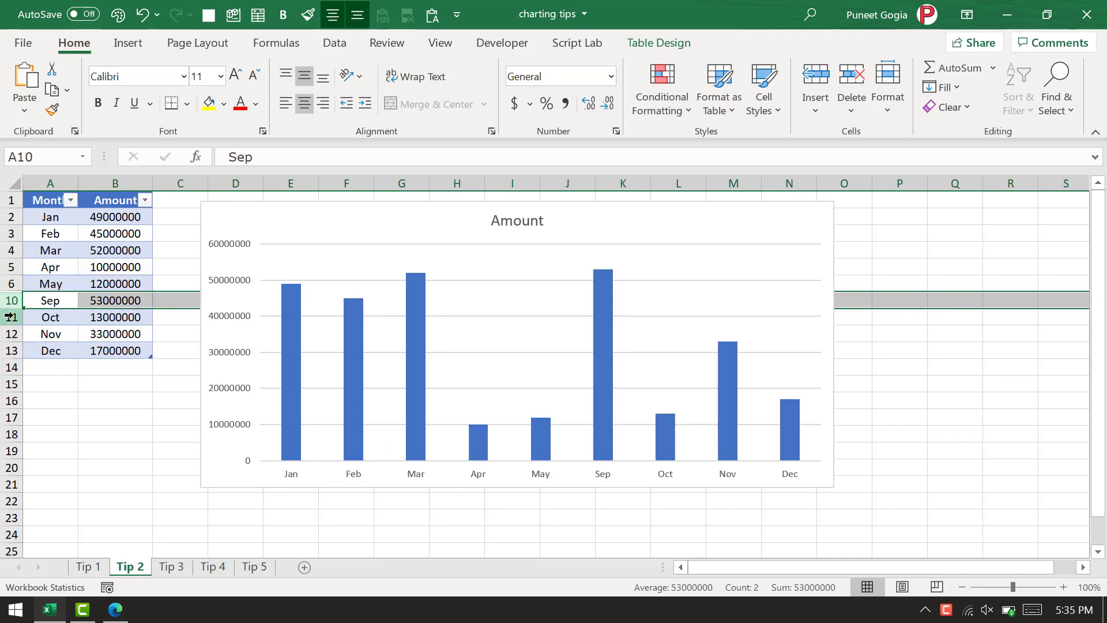
- Make the Tip 2 chart show data in hidden rows and columns
left_click(262, 217)
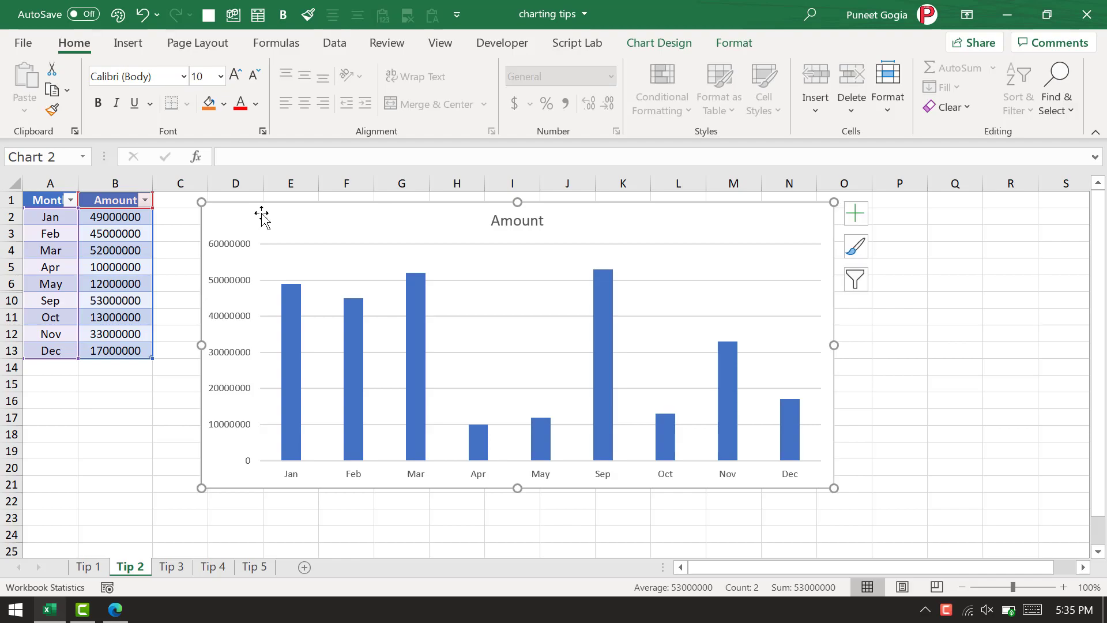
right_click(261, 217)
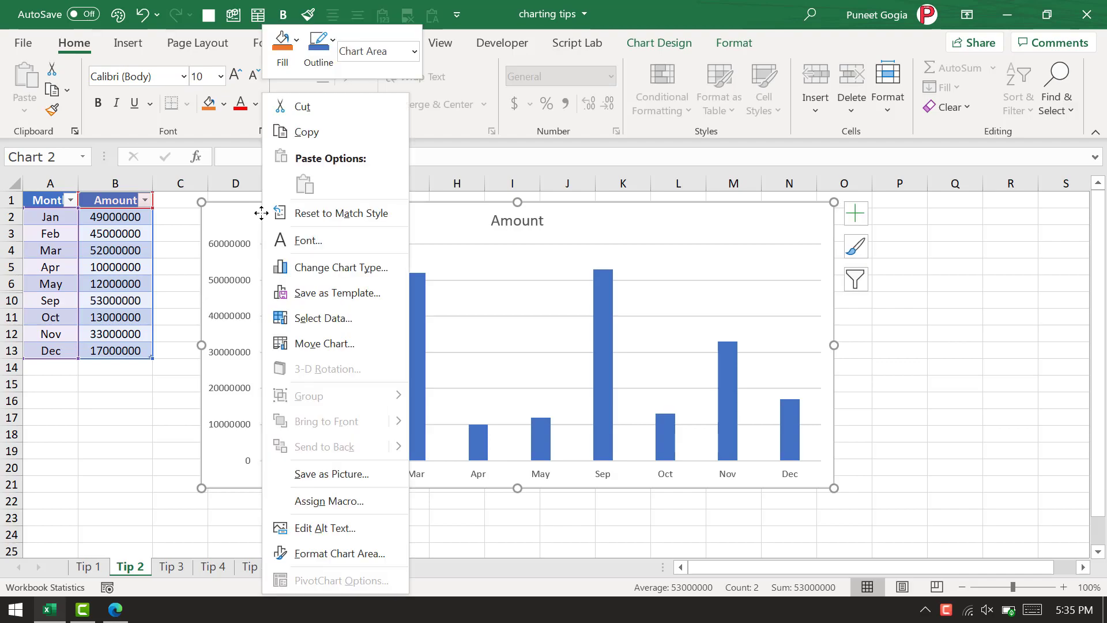
left_click(312, 321)
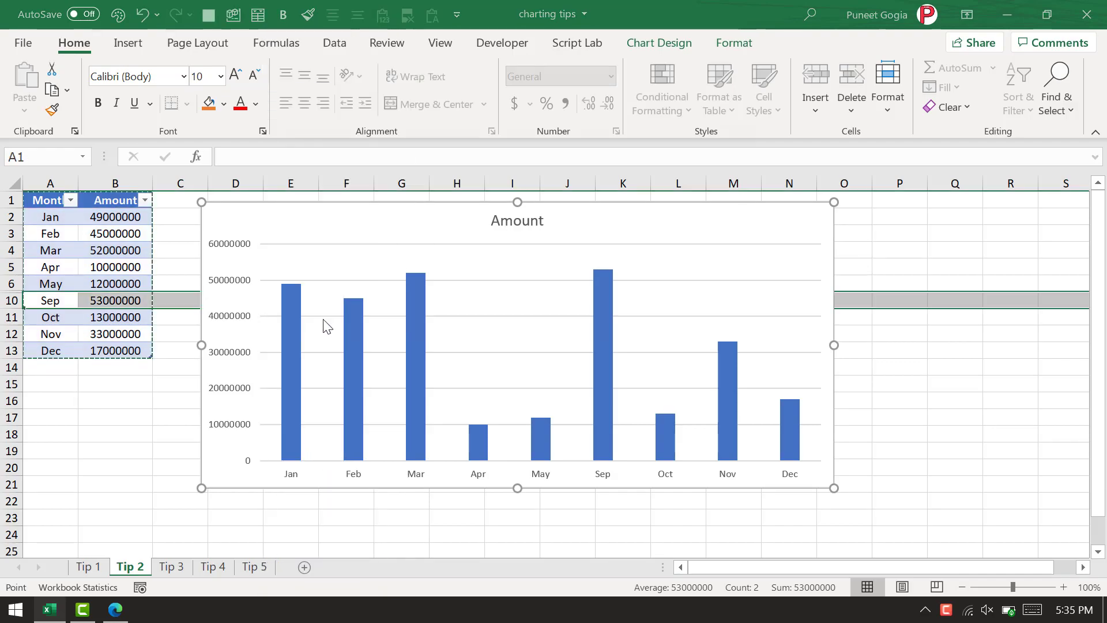
left_click_drag(364, 128, 366, 113)
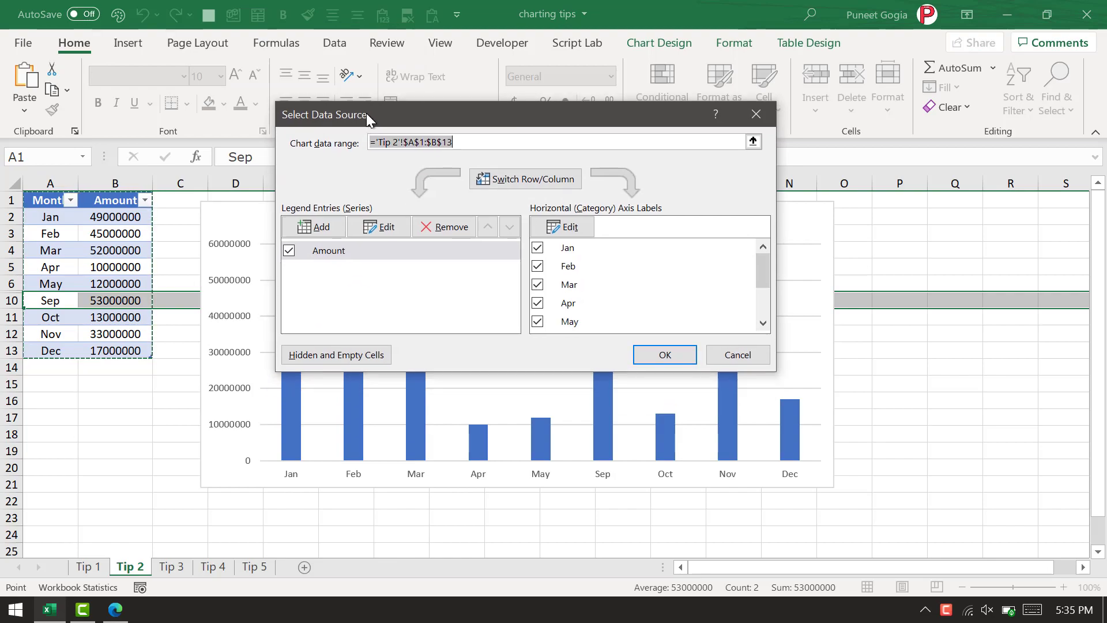
left_click(338, 359)
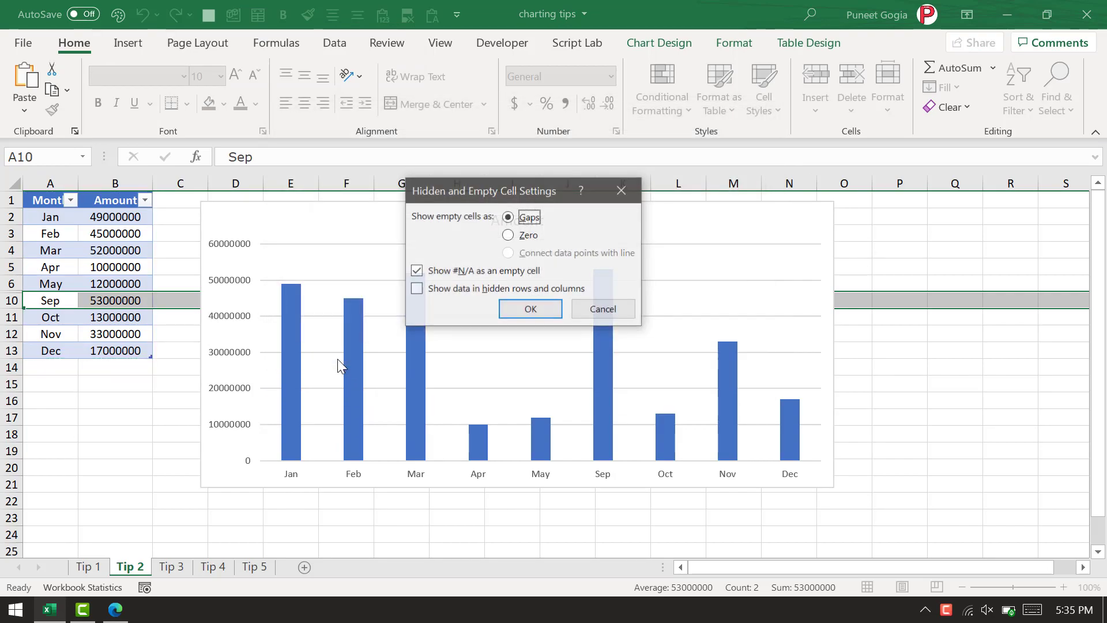
left_click(448, 293)
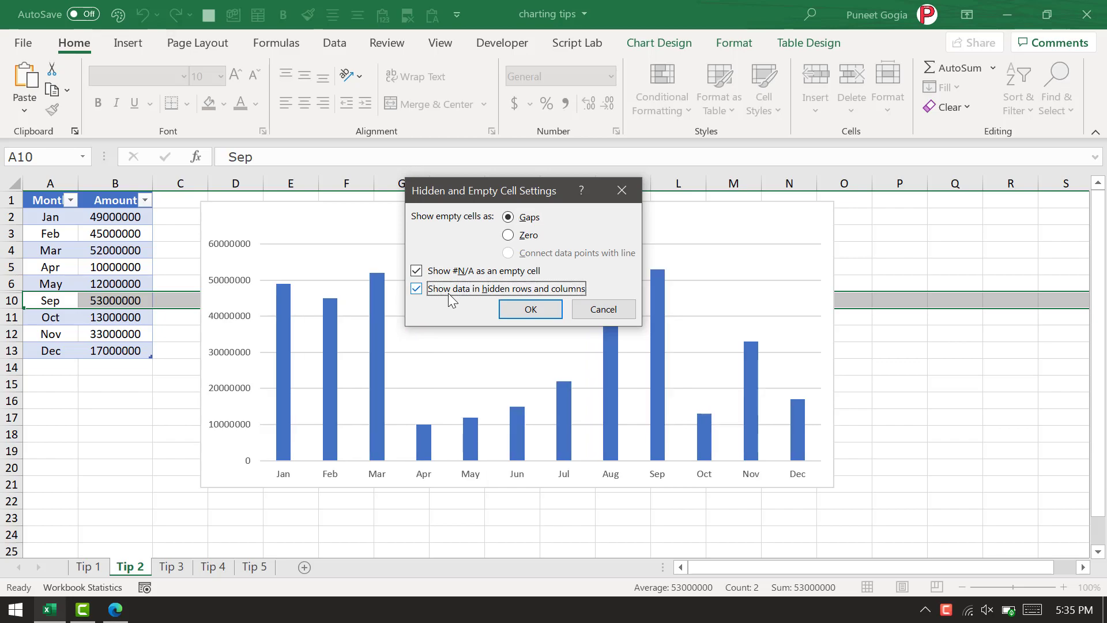
left_click(503, 309)
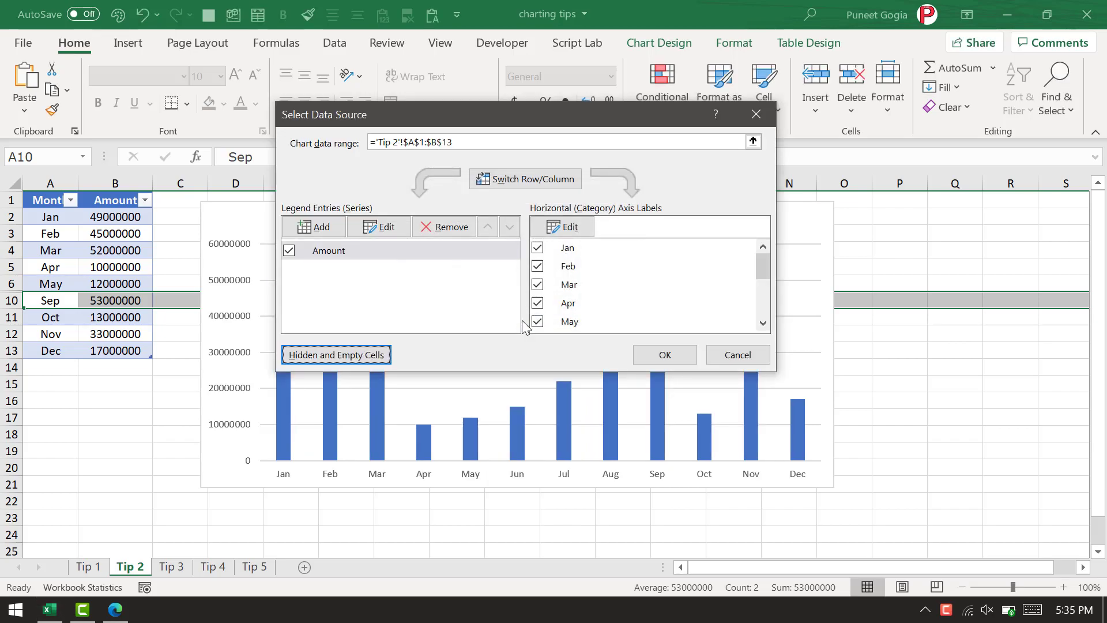
left_click(646, 359)
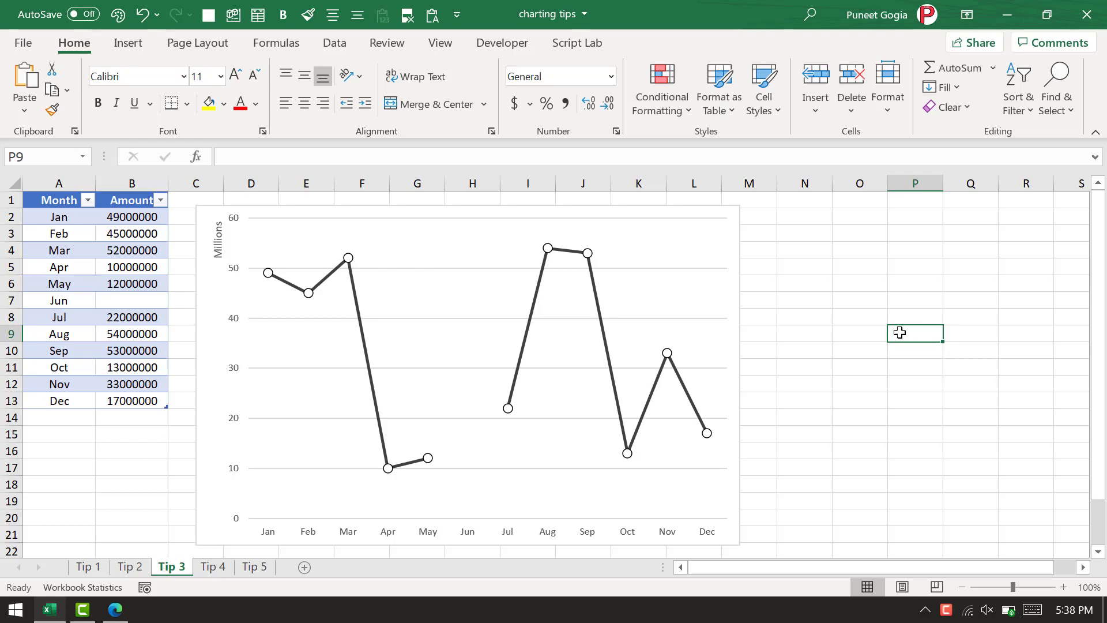
- Set the Tip 3 chart to plot the empty Jun cell as zero
right_click(738, 302)
key("Escape")
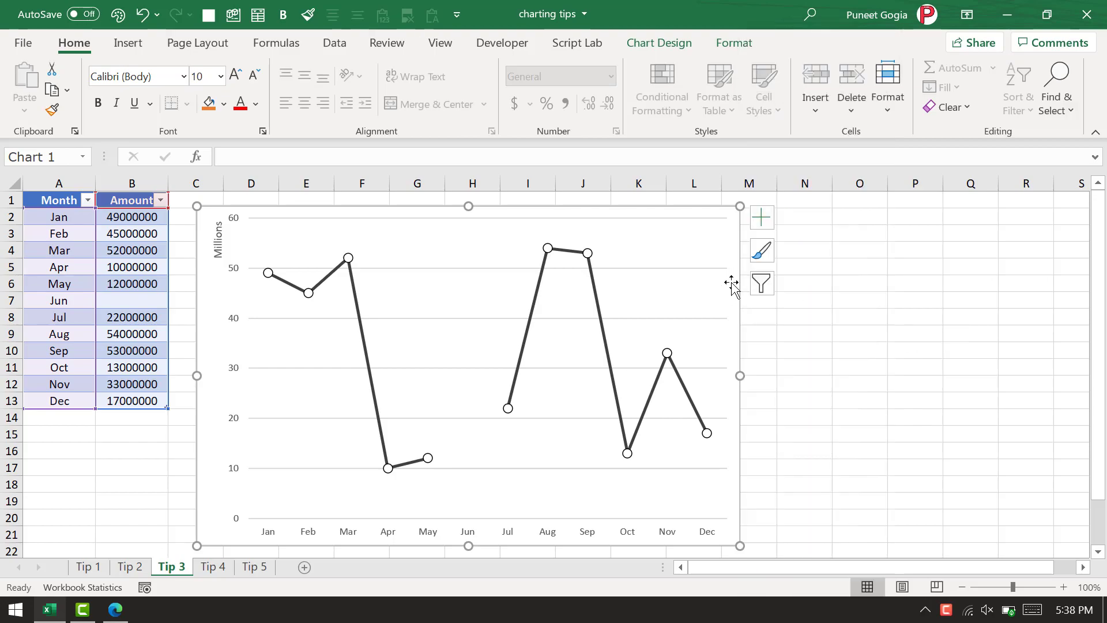
right_click(731, 282)
left_click(767, 323)
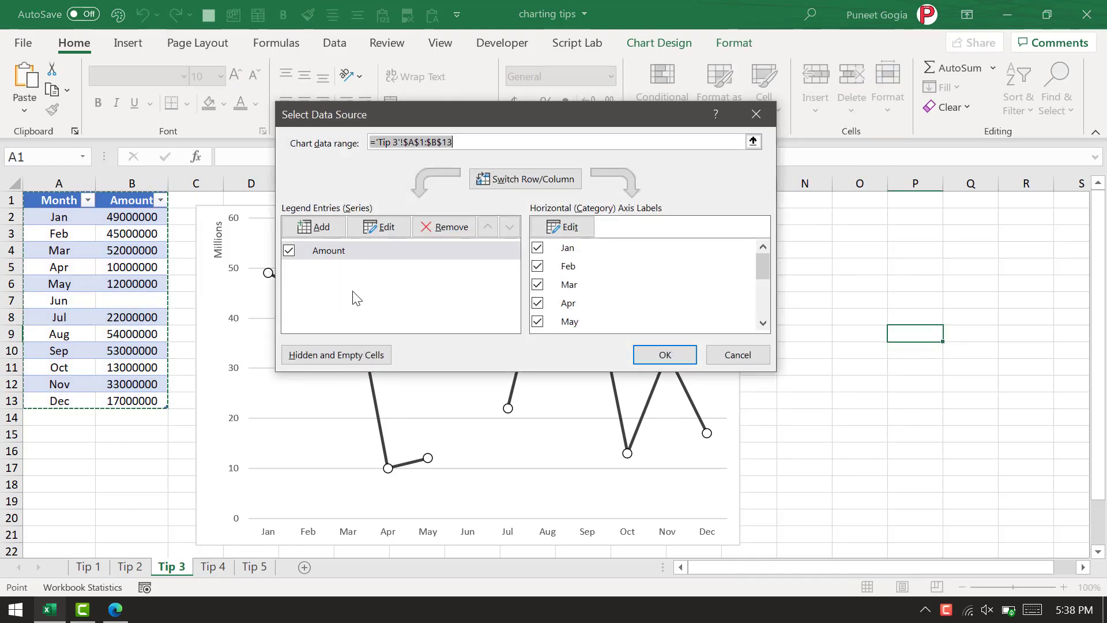
left_click(357, 355)
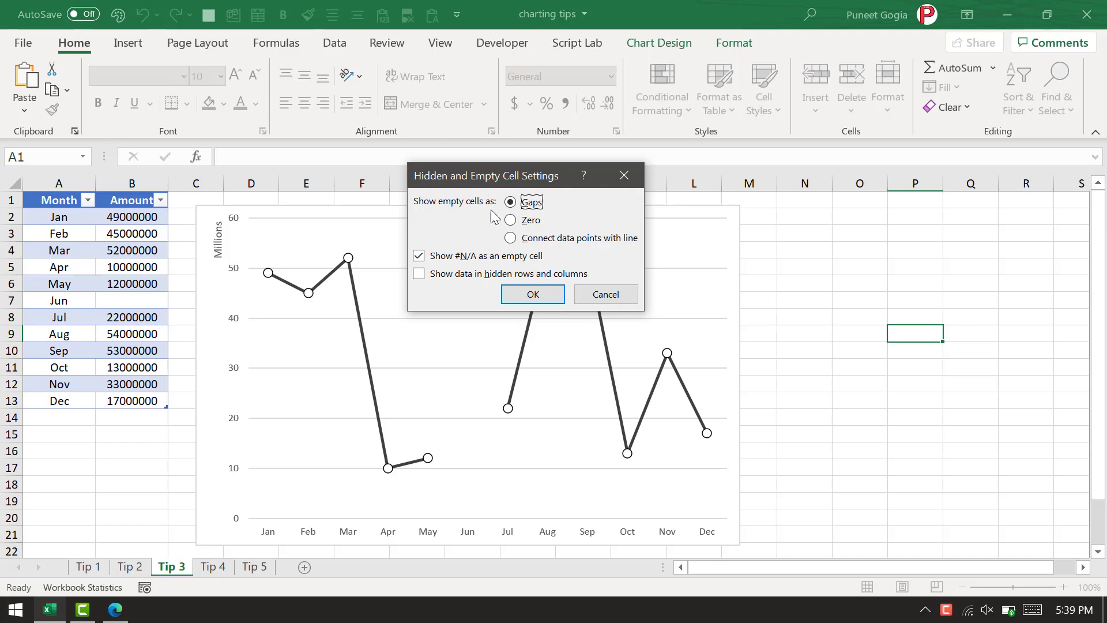
left_click(513, 222)
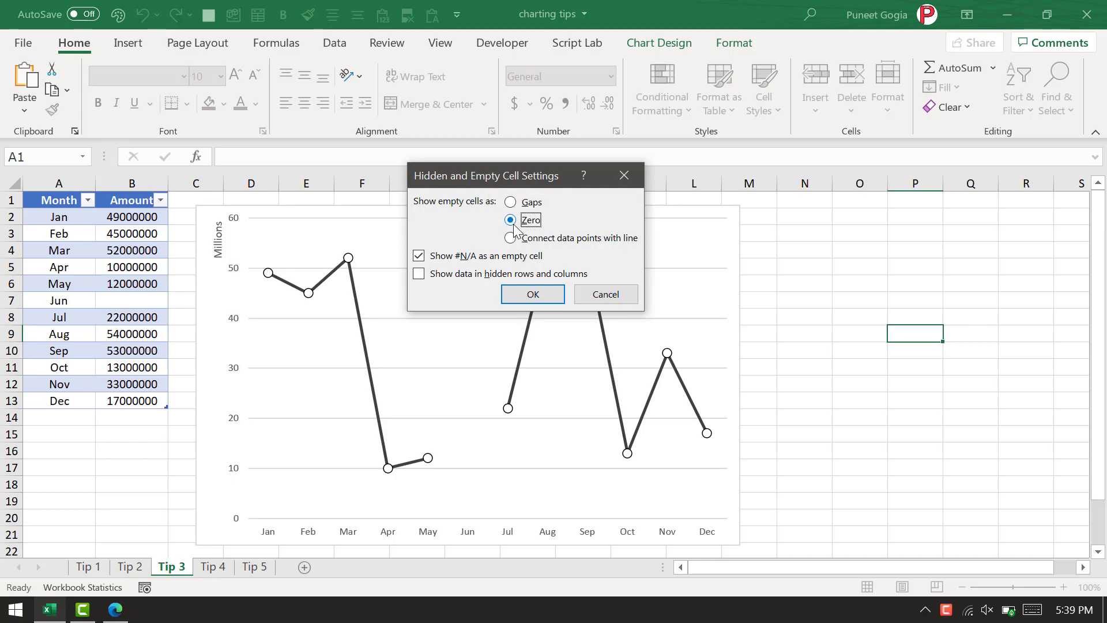
left_click(532, 296)
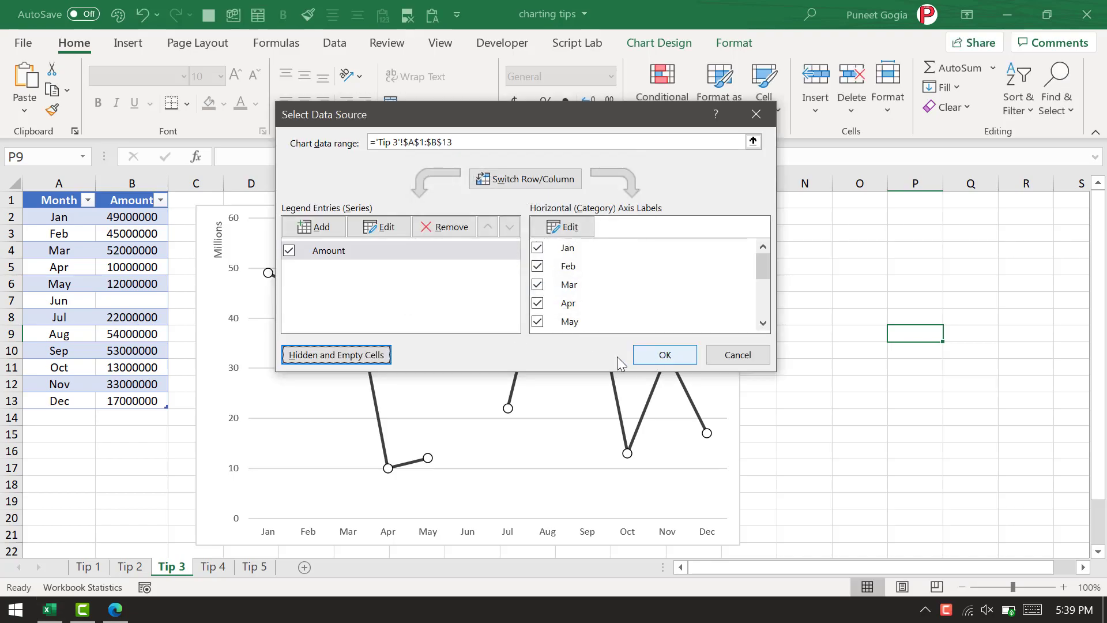
left_click(666, 354)
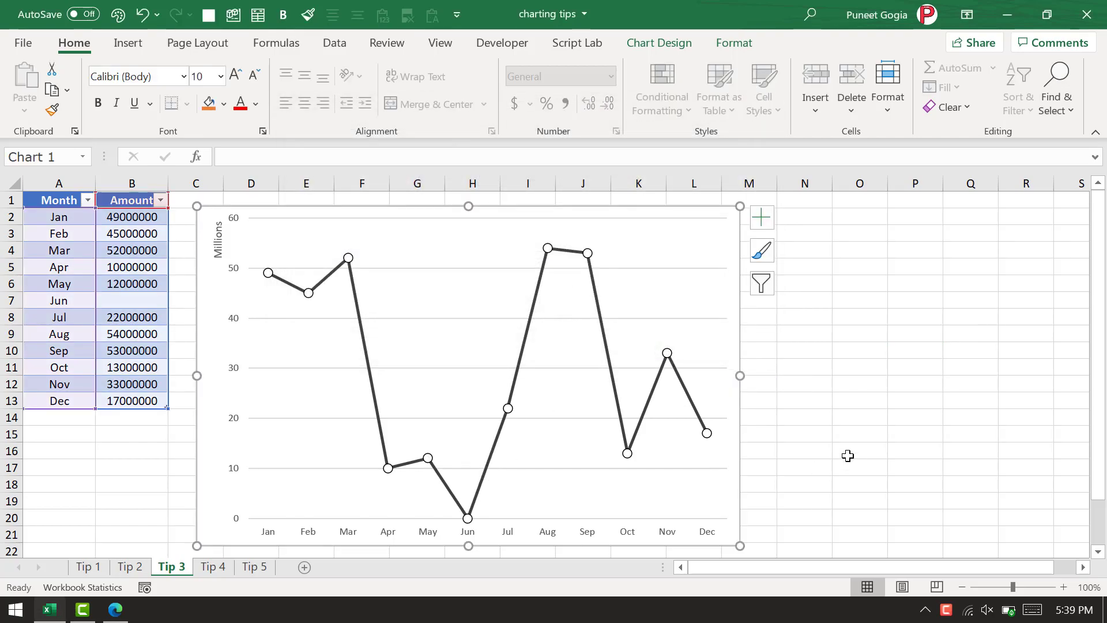
- Change the chart's empty-cell setting to connect data points with a line
right_click(739, 473)
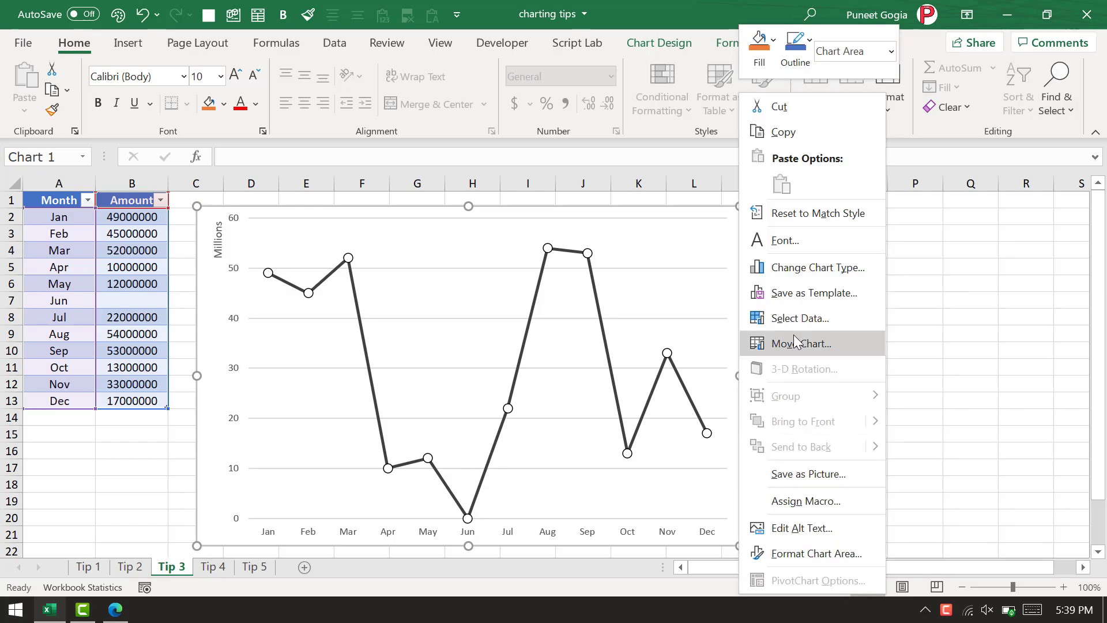
left_click(801, 317)
left_click(374, 354)
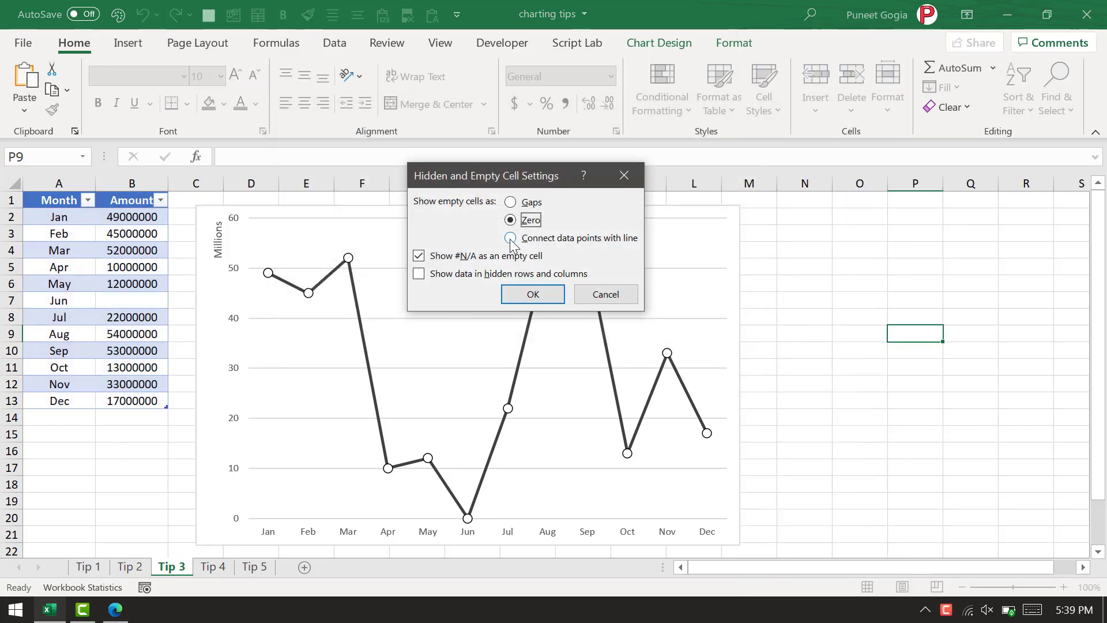
left_click(539, 239)
left_click(530, 295)
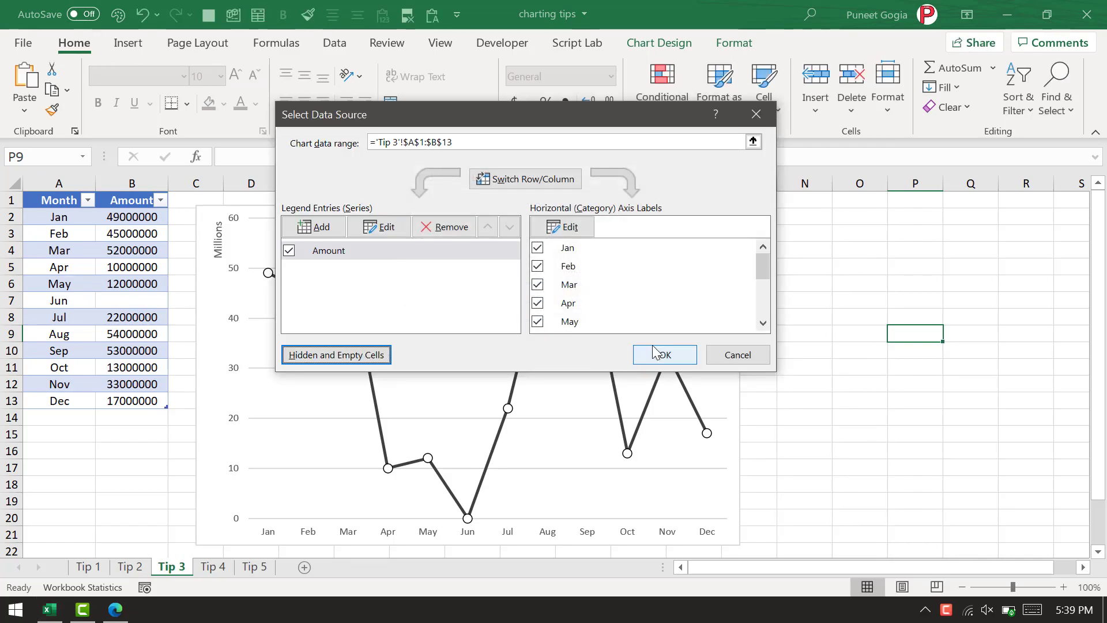
left_click(662, 353)
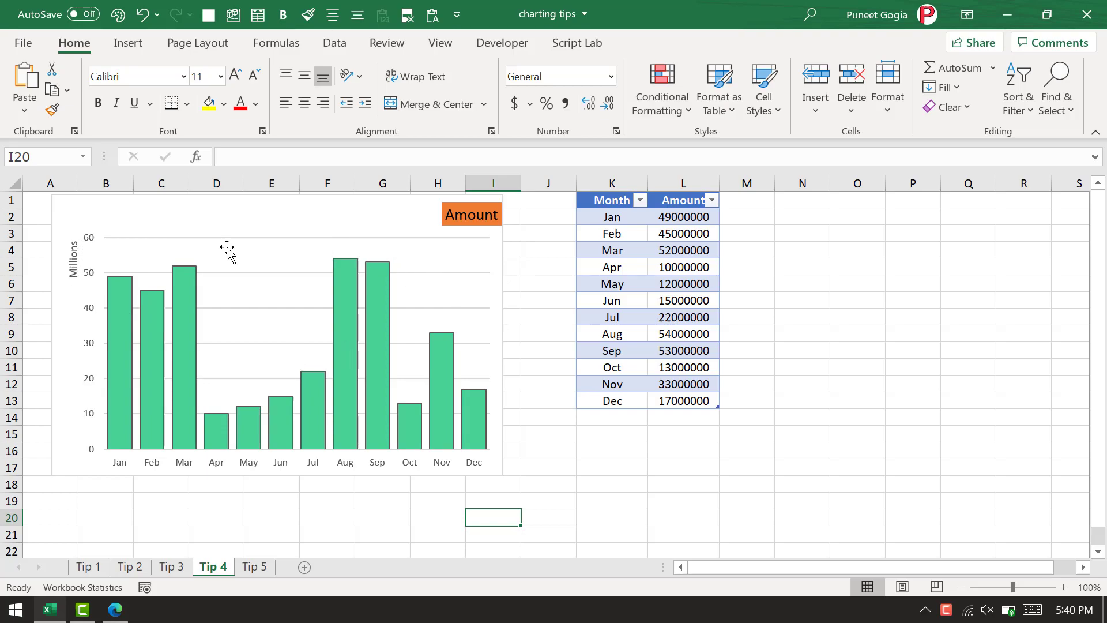
- Save the green Tip 4 column chart as the chart template 'myColumnChart'
left_click(427, 292)
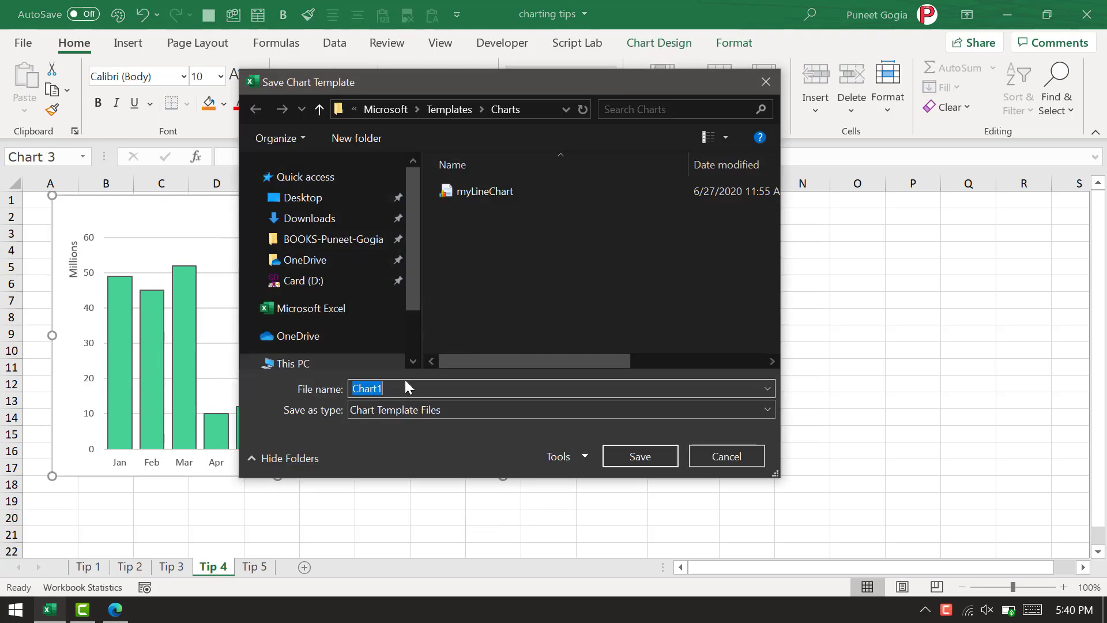
key("Return")
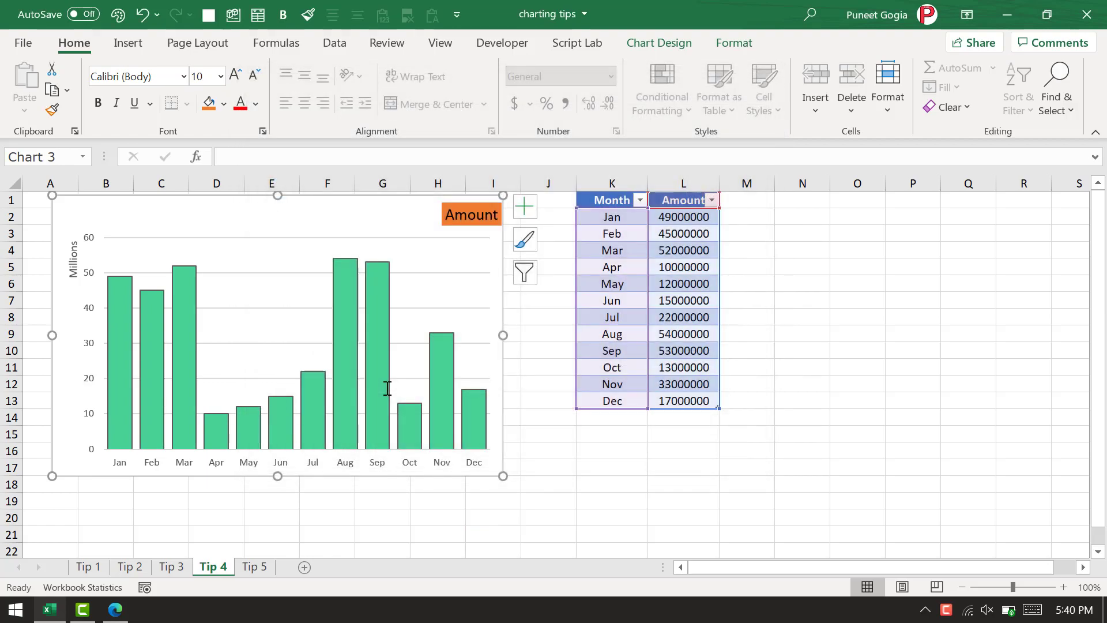
right_click(404, 200)
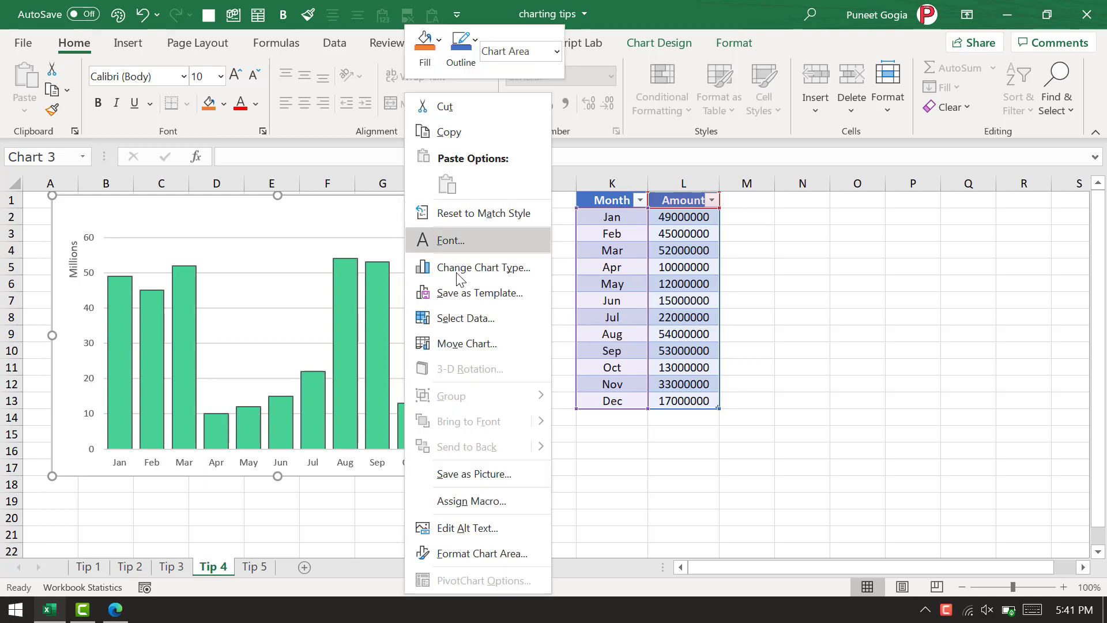
left_click(477, 299)
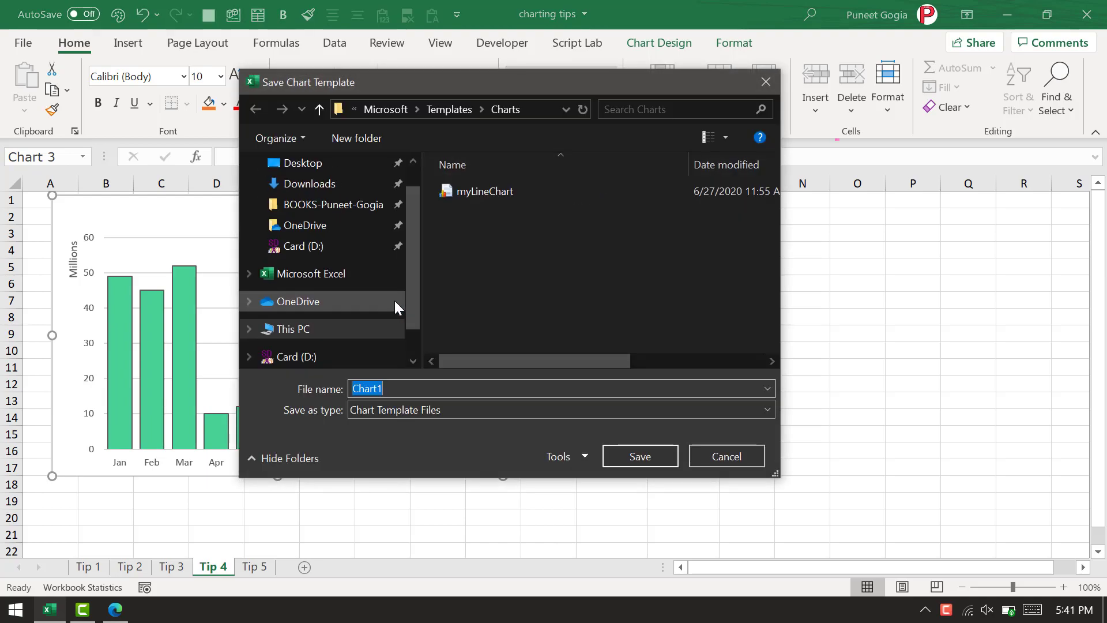
type("myCoul")
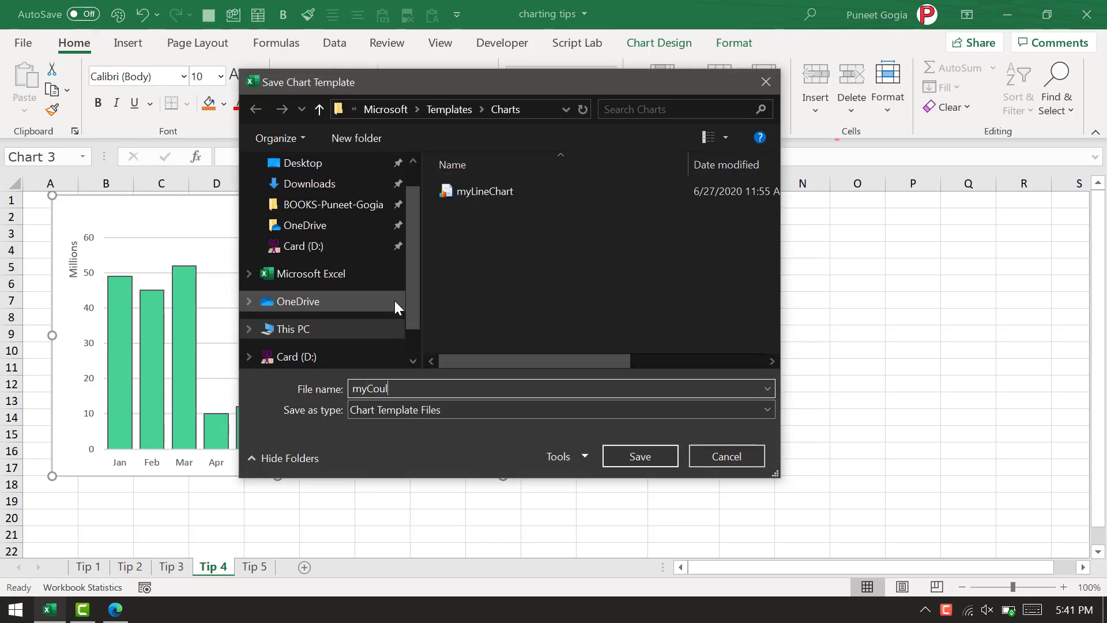
key("BackSpace")
key("BackSpace")
key("BackSpace")
key("BackSpace")
key("BackSpace")
type("my")
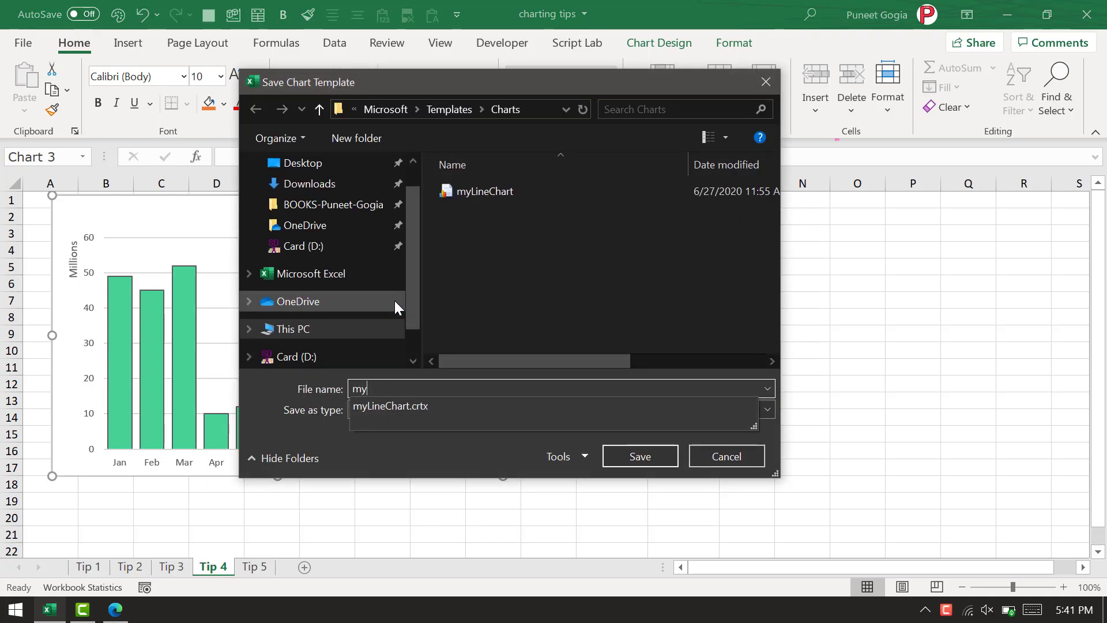
type("Column")
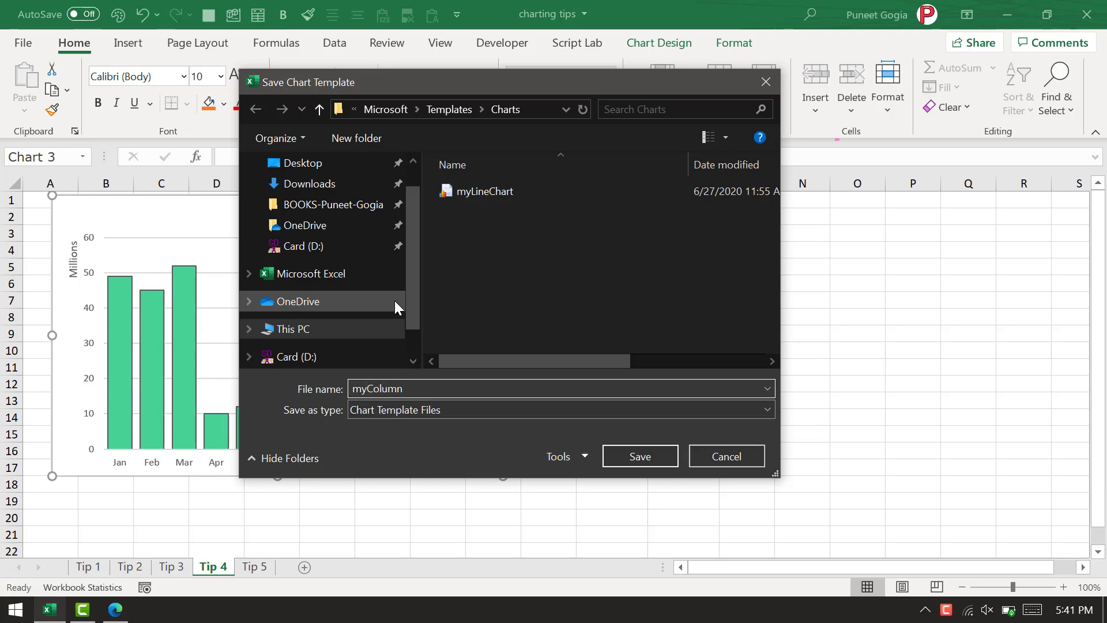
type("Chart")
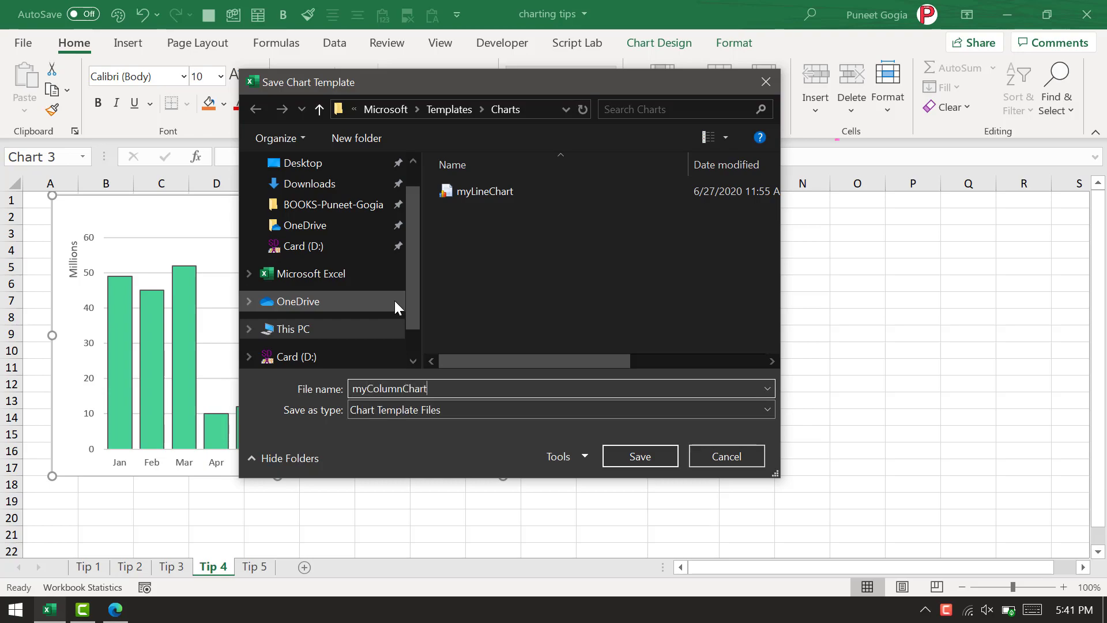
left_click(620, 454)
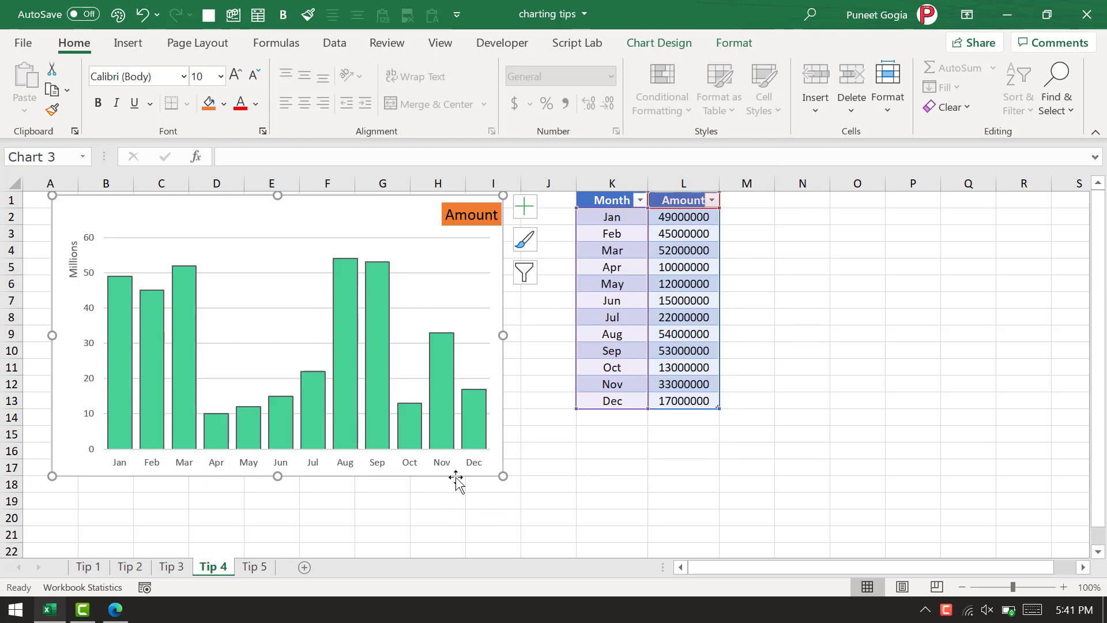
- Replace the chart with a myColumnChart-template chart of K1:L13, moved over columns A–H and enlarged
key("Delete")
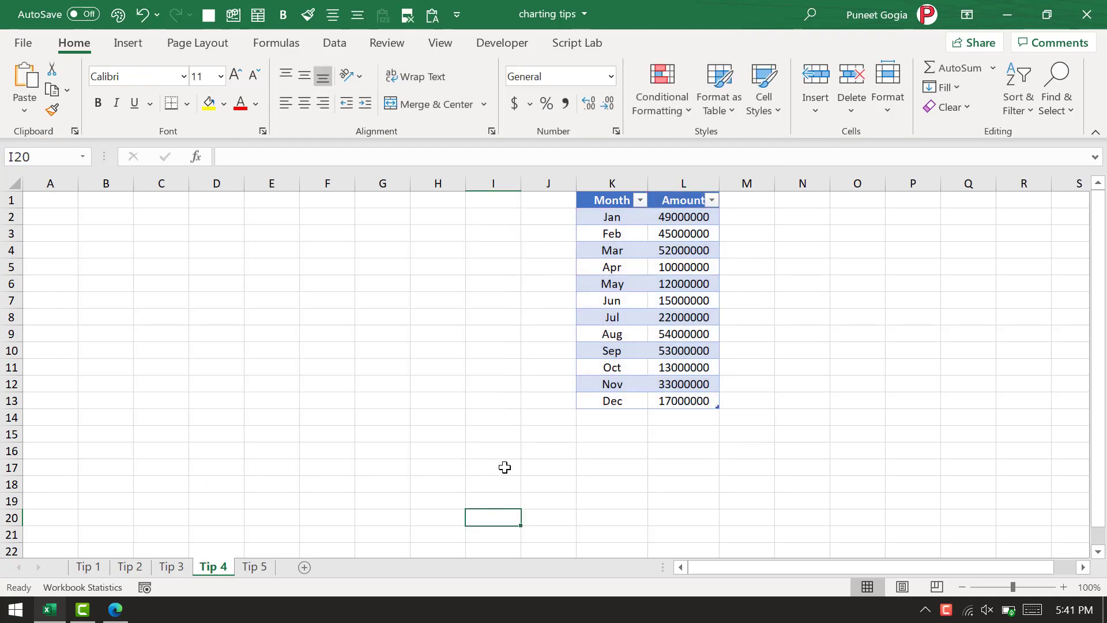
left_click_drag(672, 400, 614, 204)
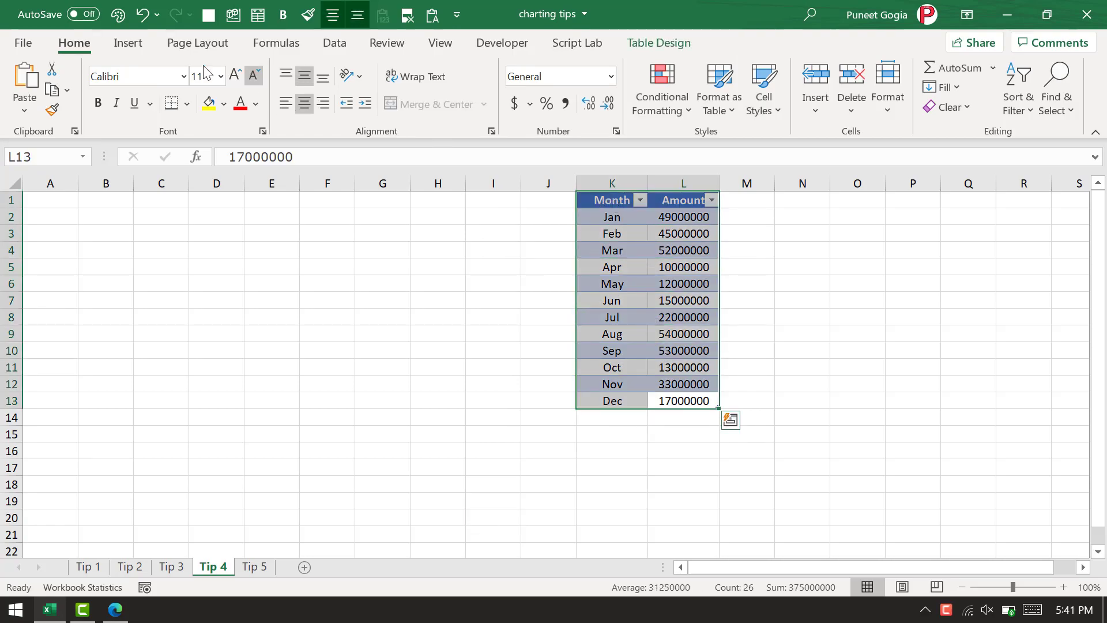
left_click(129, 45)
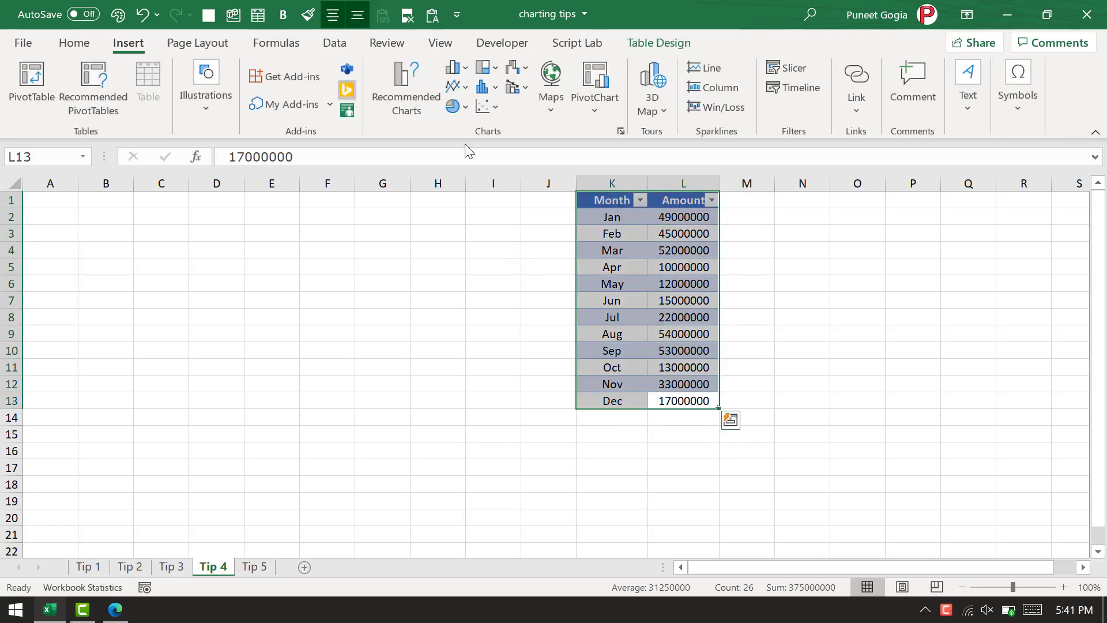
left_click(621, 132)
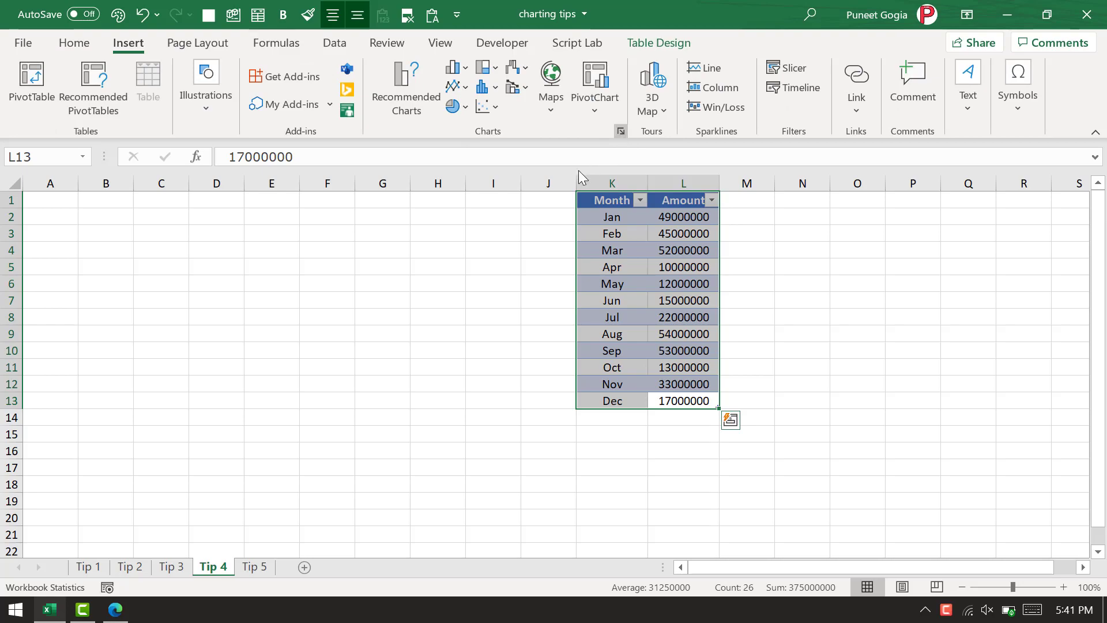
left_click(407, 76)
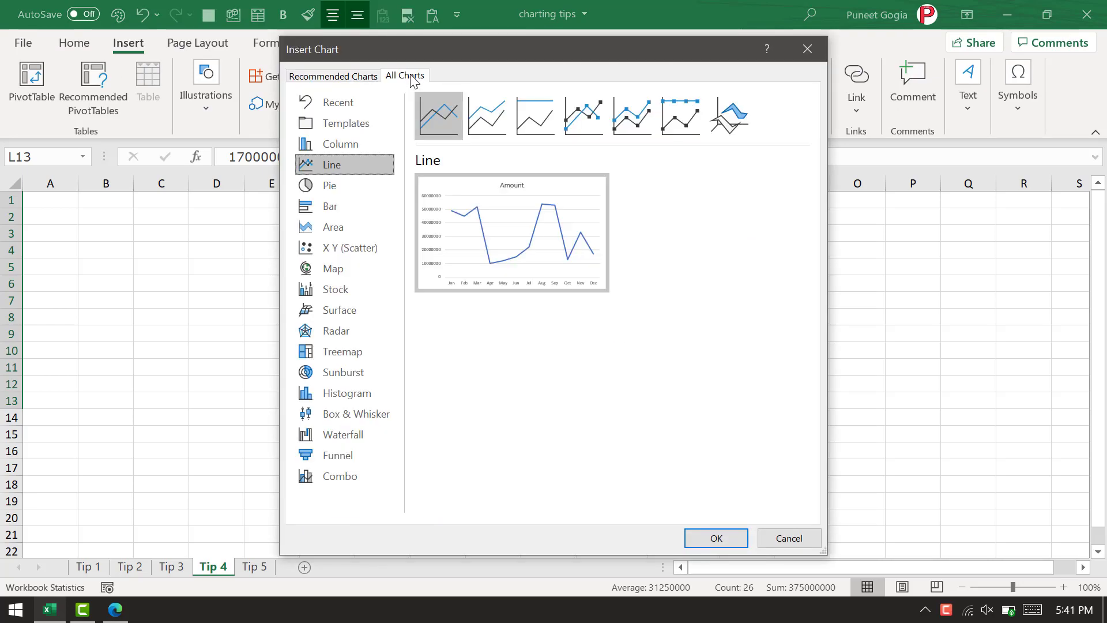
left_click(359, 127)
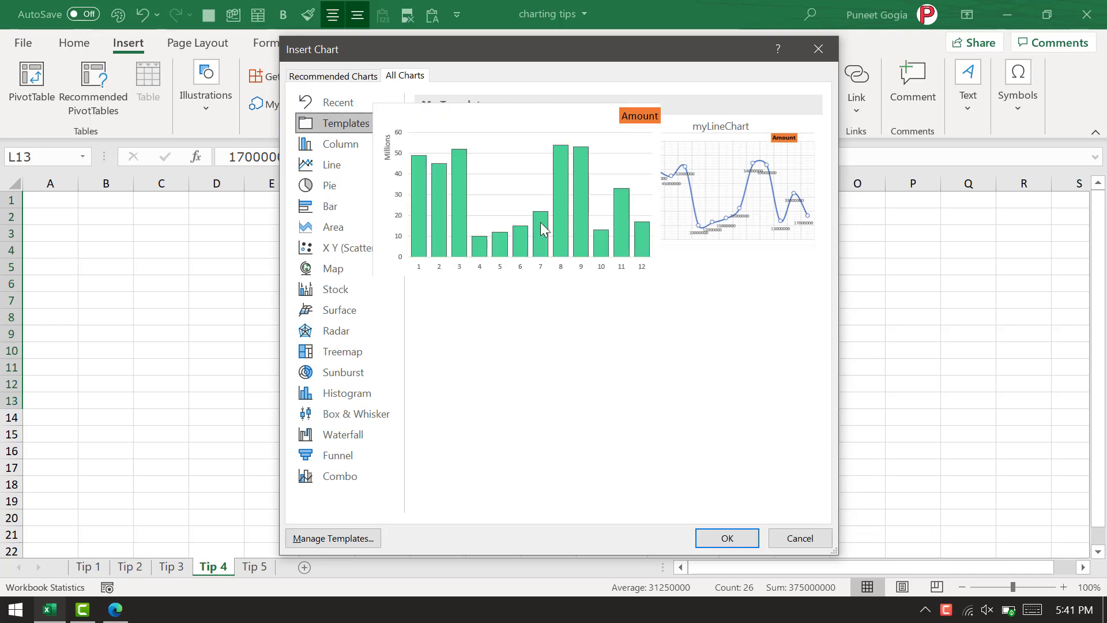
left_click(358, 145)
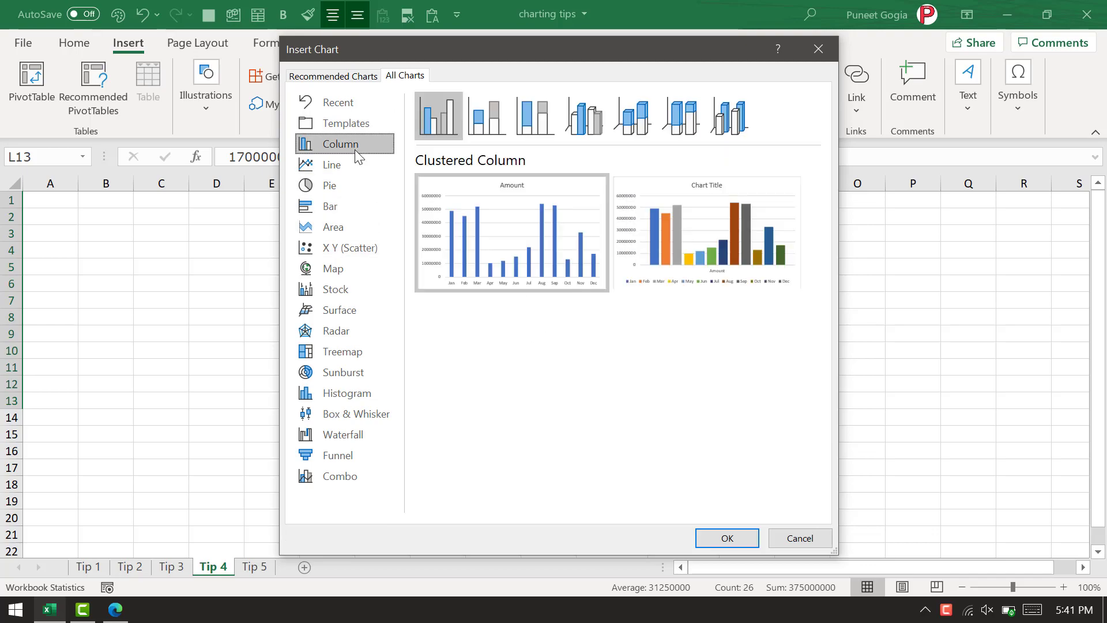
left_click(355, 128)
mouse_move(527, 214)
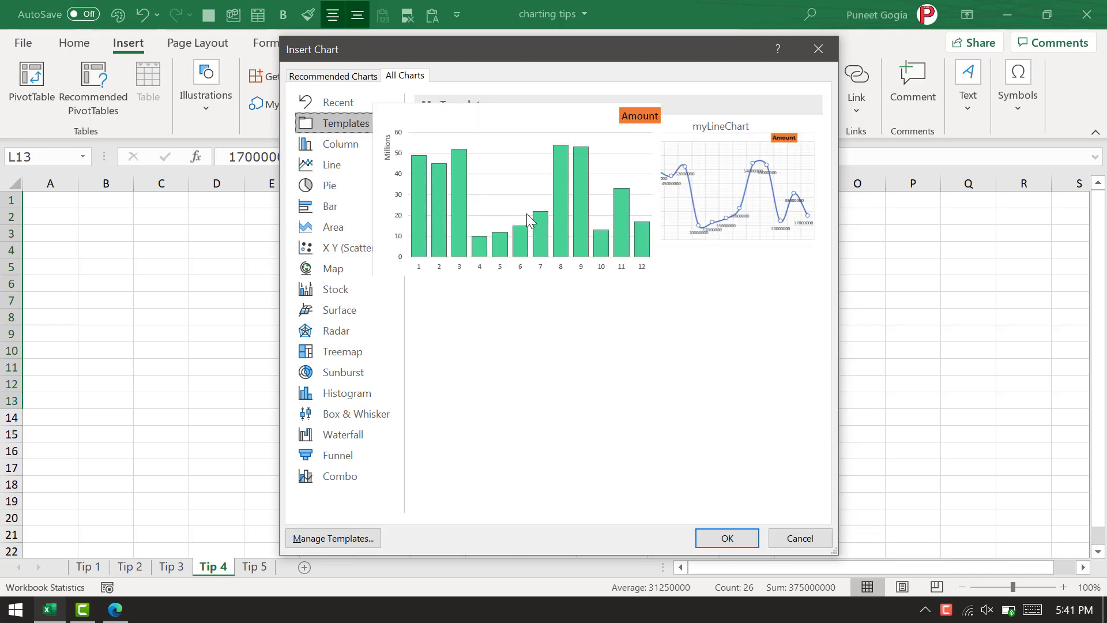
left_click(728, 538)
left_click_drag(591, 492, 271, 449)
left_click_drag(443, 448, 515, 487)
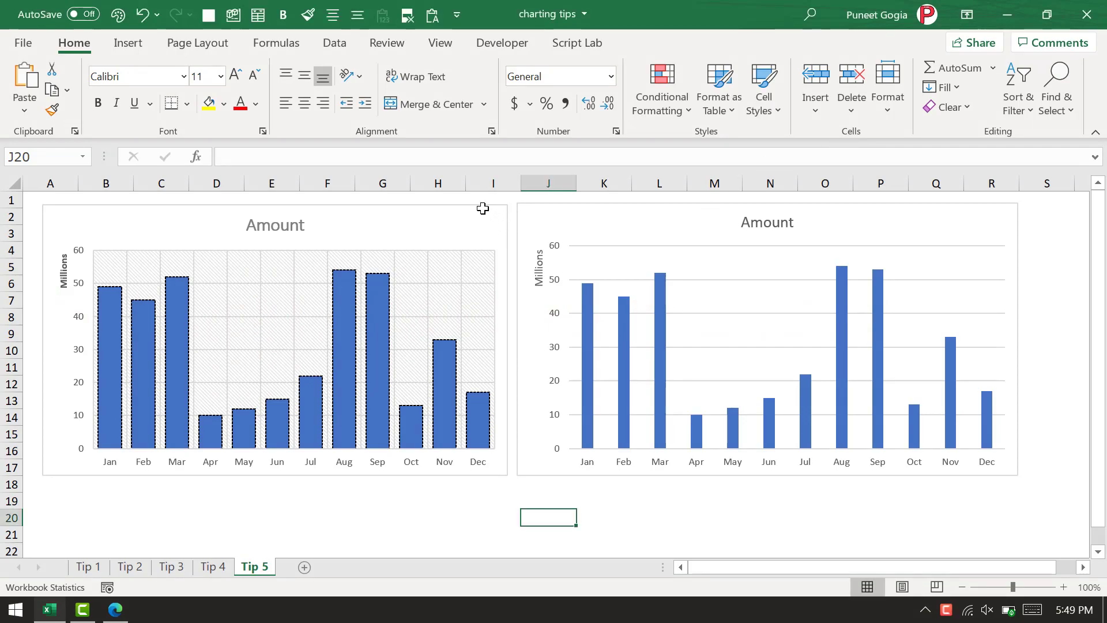
- Copy the left Tip 5 chart and paste only its formats onto the right chart
left_click(454, 207)
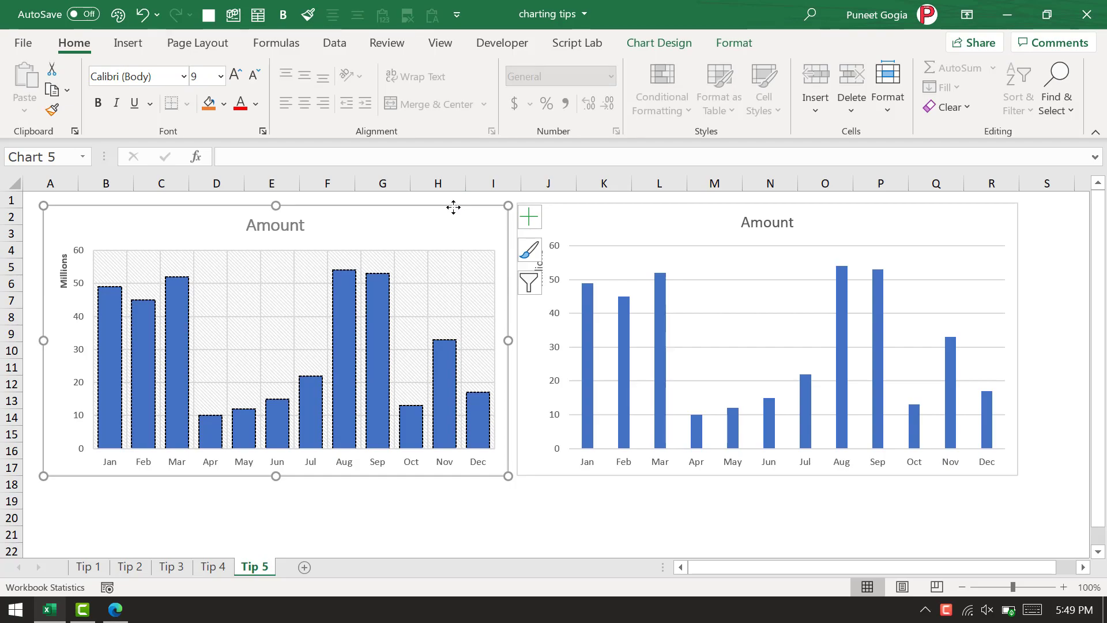
right_click(453, 206)
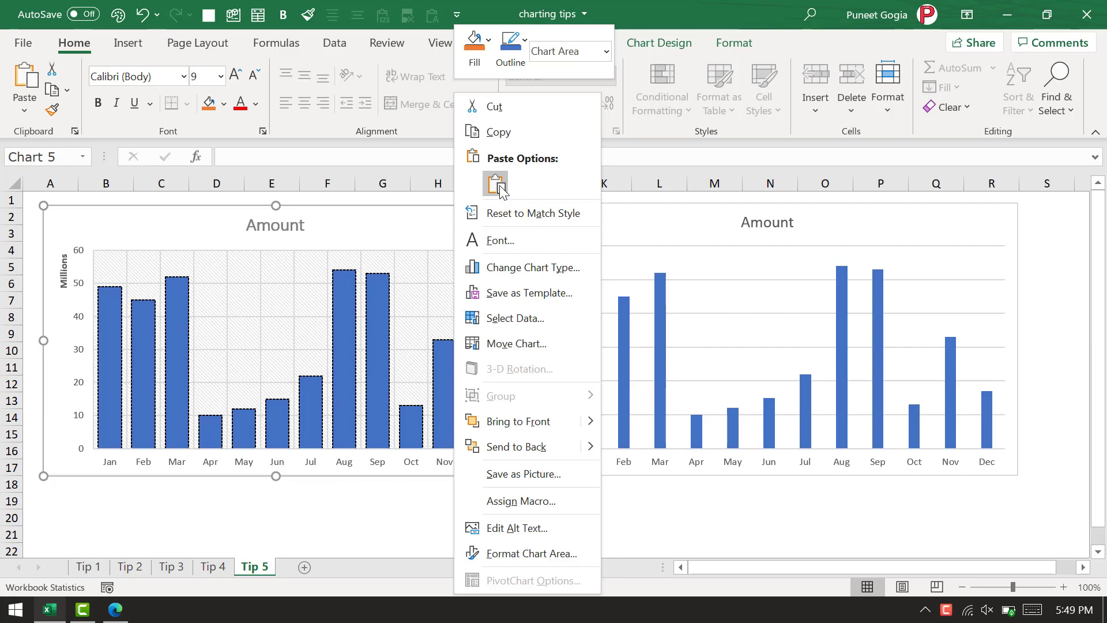
left_click(505, 138)
left_click(622, 203)
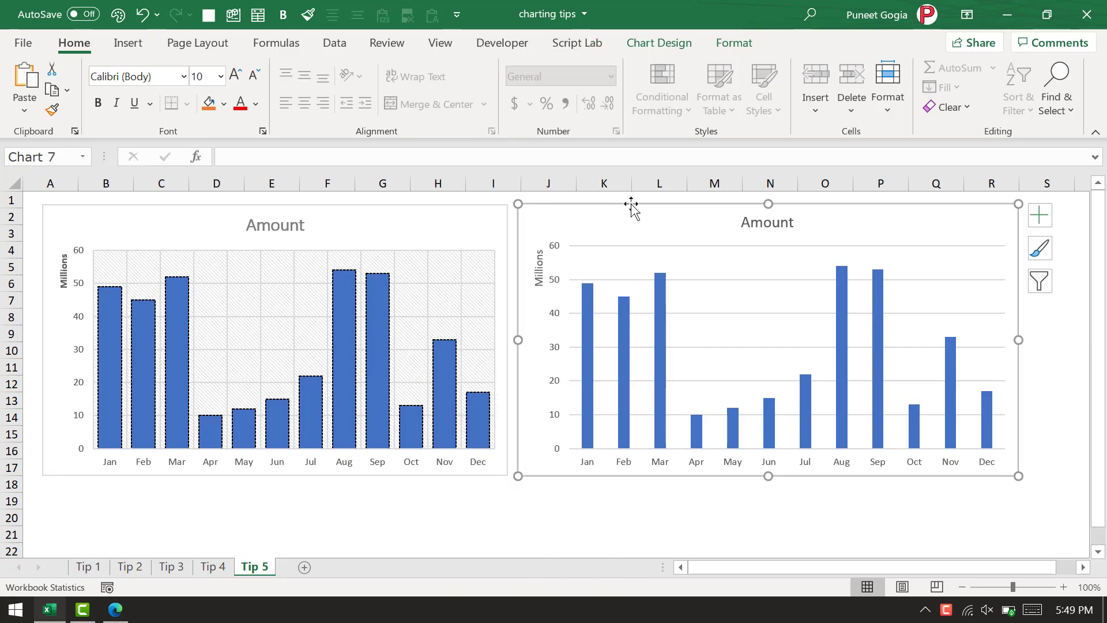
left_click(32, 118)
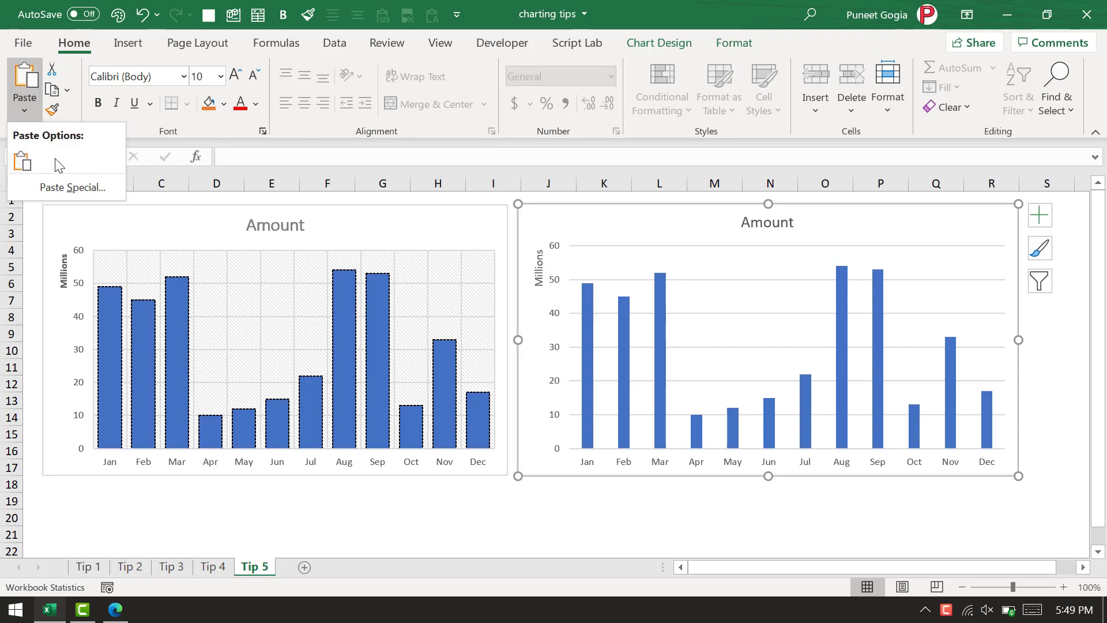
left_click(69, 186)
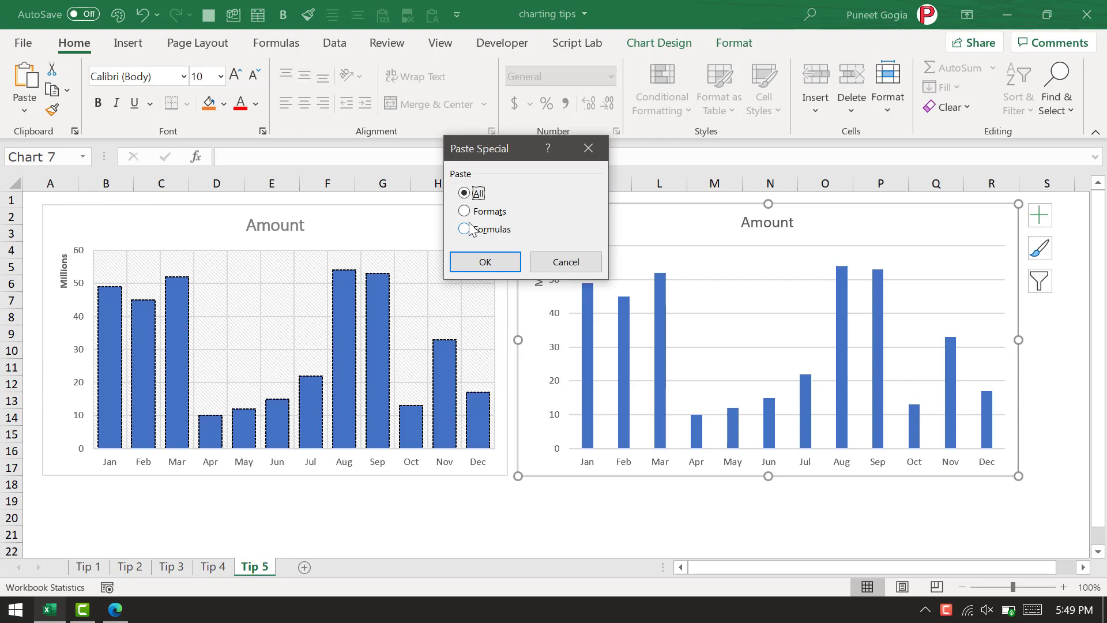
left_click(468, 211)
left_click(482, 266)
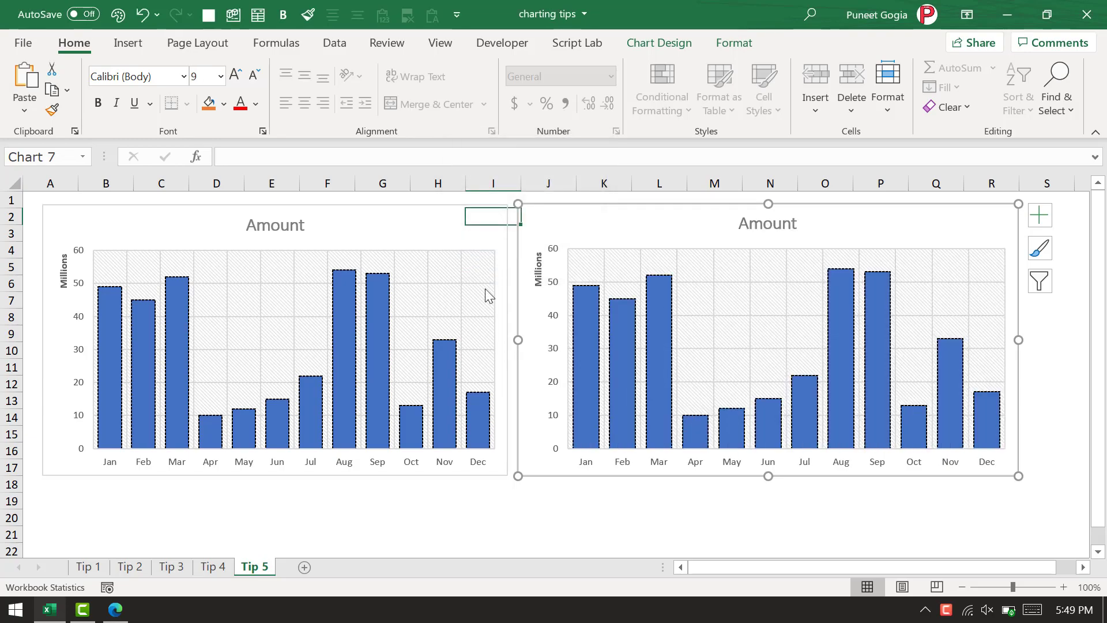
left_click(559, 501)
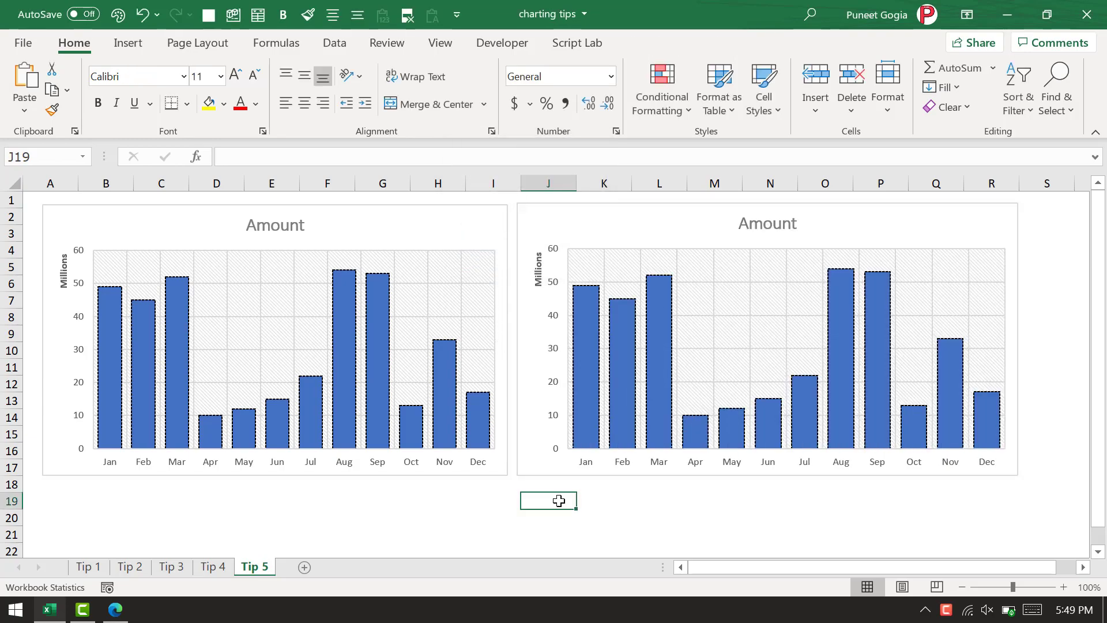